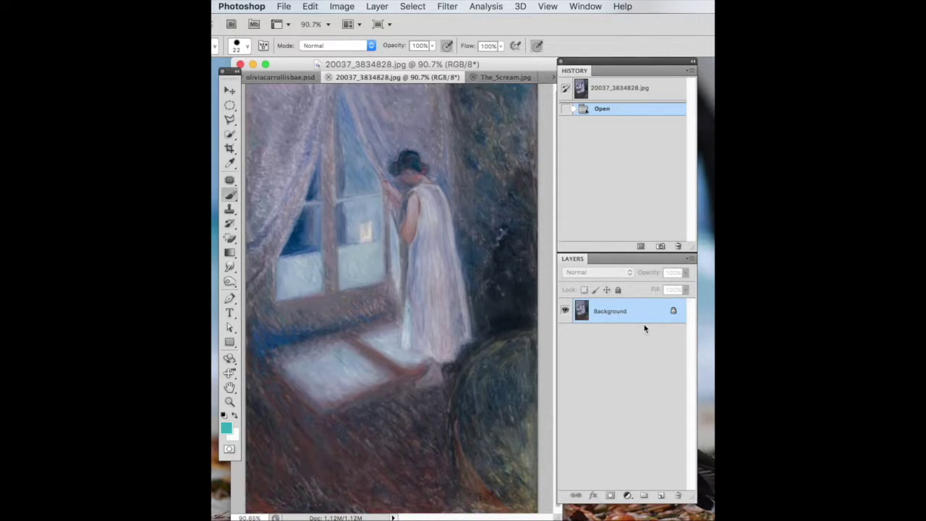
Step: Duplicate the painting as Layer 1, hide the Background, and quick-select the girl from head to feet
key("ctrl+j")
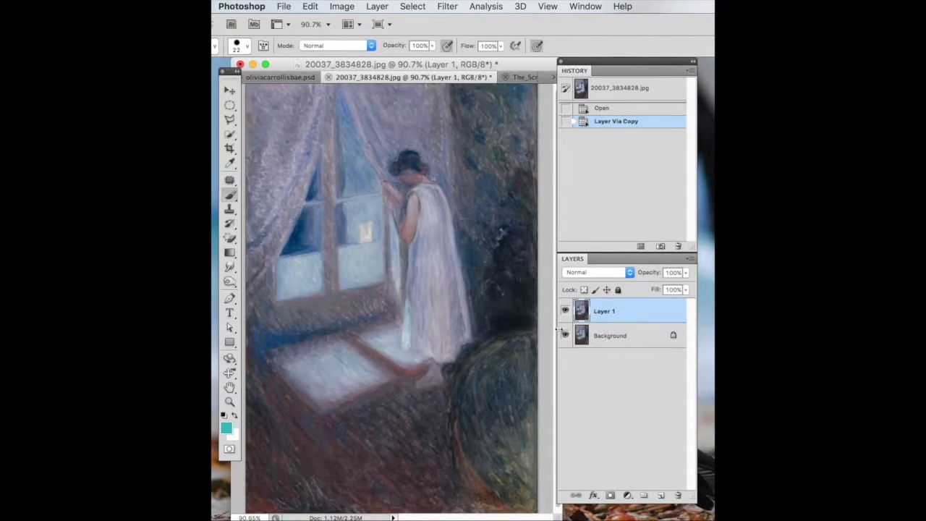
left_click(565, 335)
left_click(233, 135)
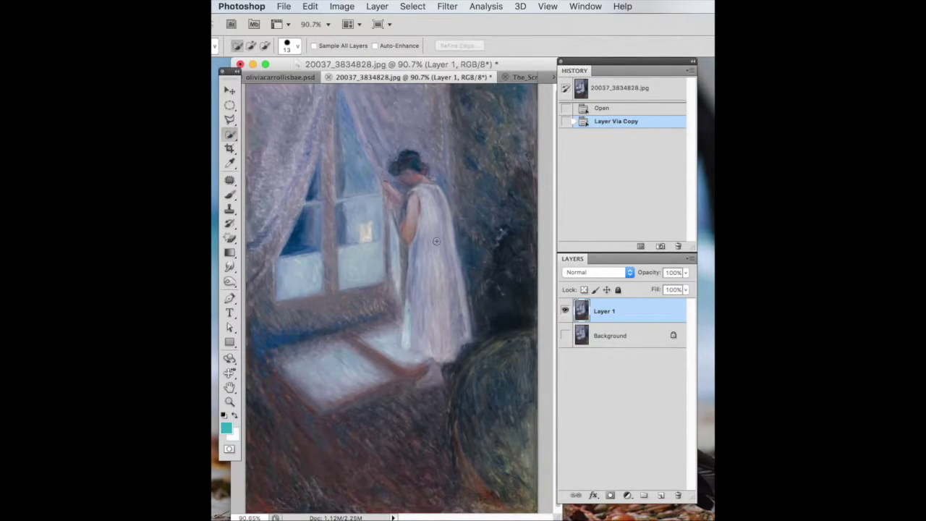
left_click_drag(436, 241, 409, 171)
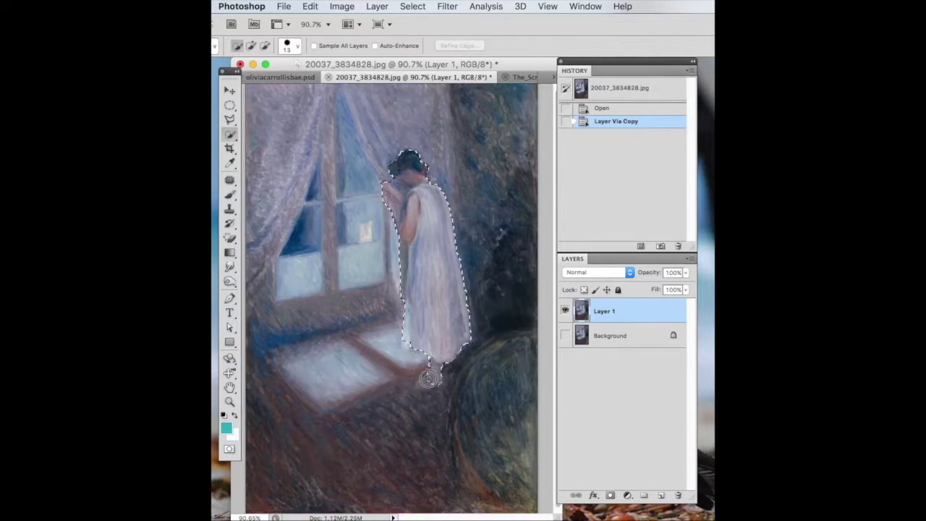
left_click(414, 282)
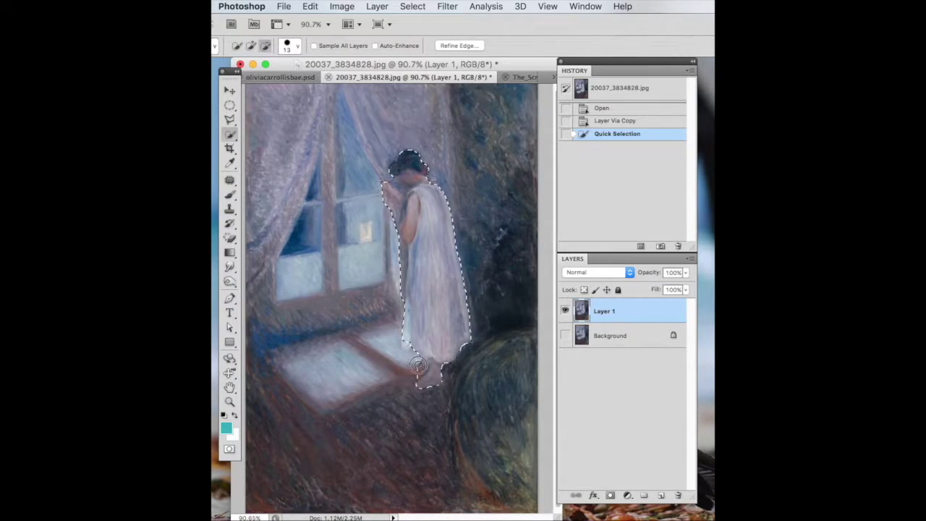
left_click(419, 374)
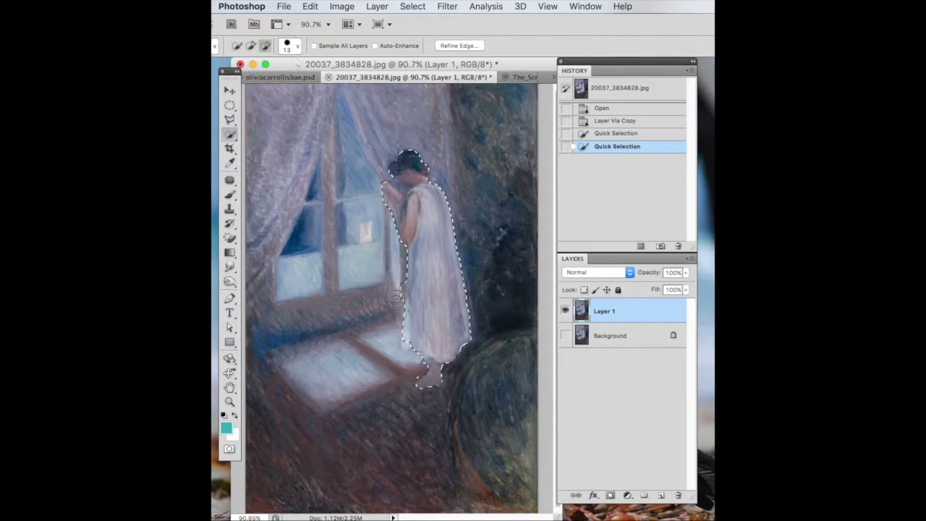
left_click(398, 288)
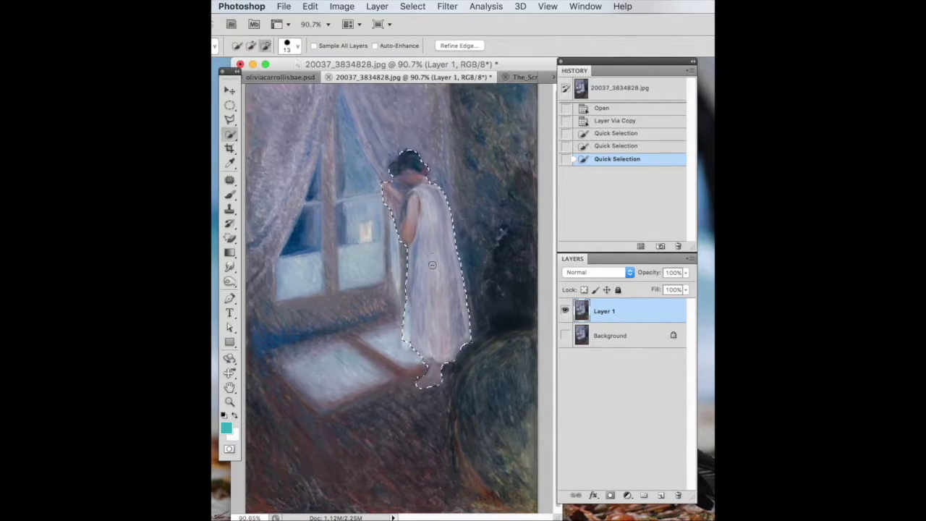
Step: Copy the selected girl onto Layer 2, check the cut-out, and leave Layer 2 hidden
key("ctrl+j")
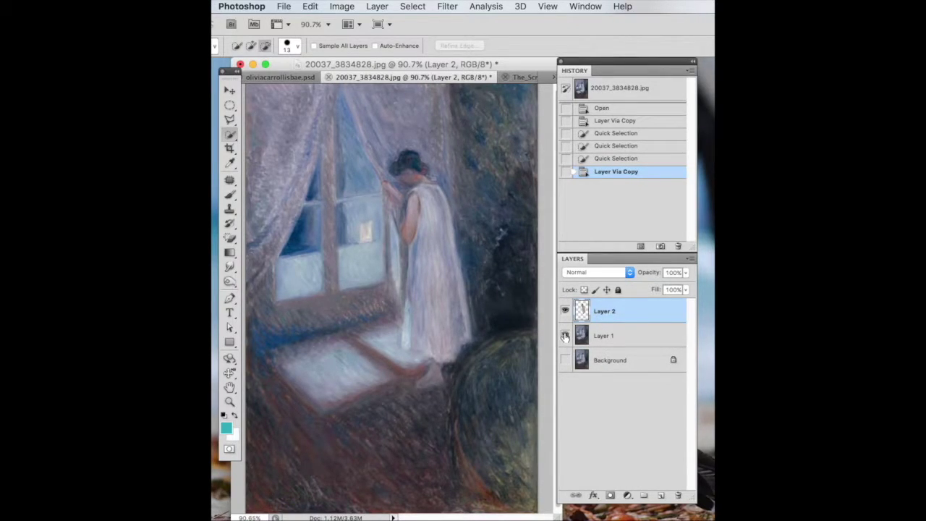
left_click(565, 337)
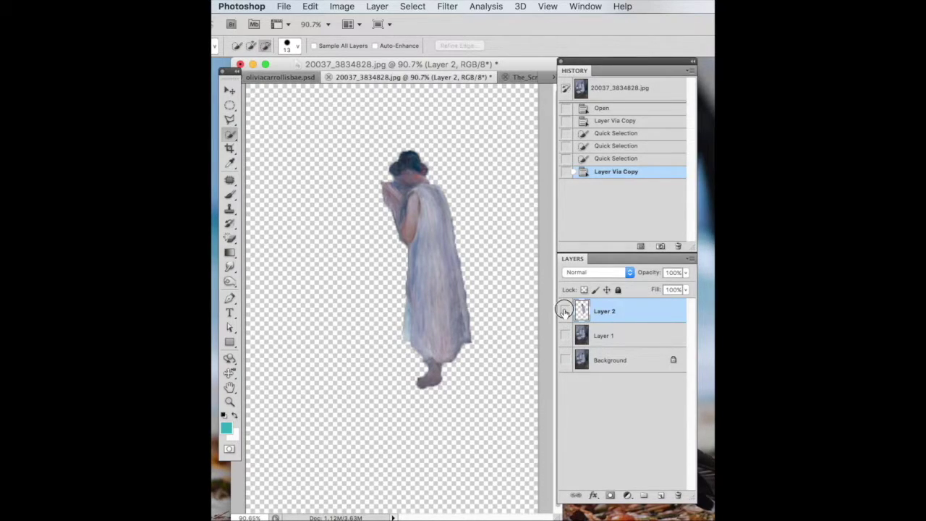
left_click(565, 312)
left_click(565, 335)
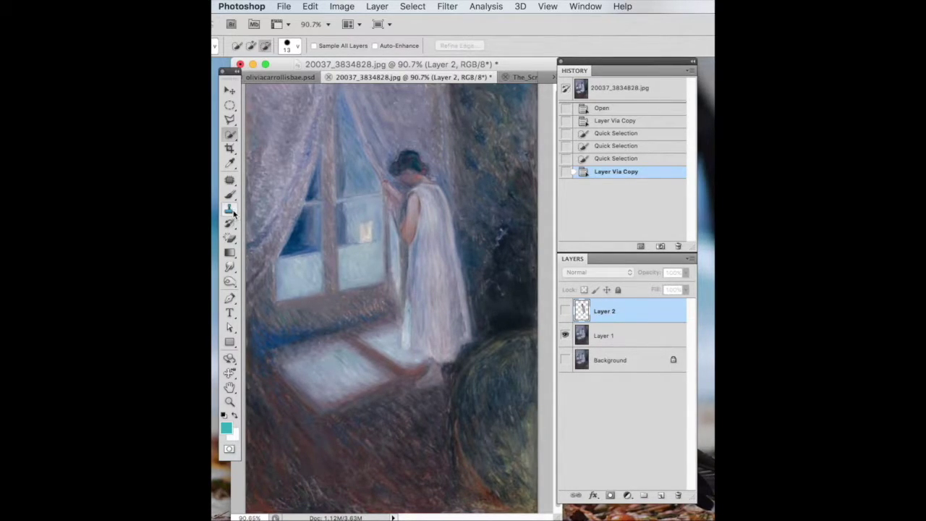
Step: Set up the Clone Stamp with Layer 1 as the layer being edited
left_click(230, 210)
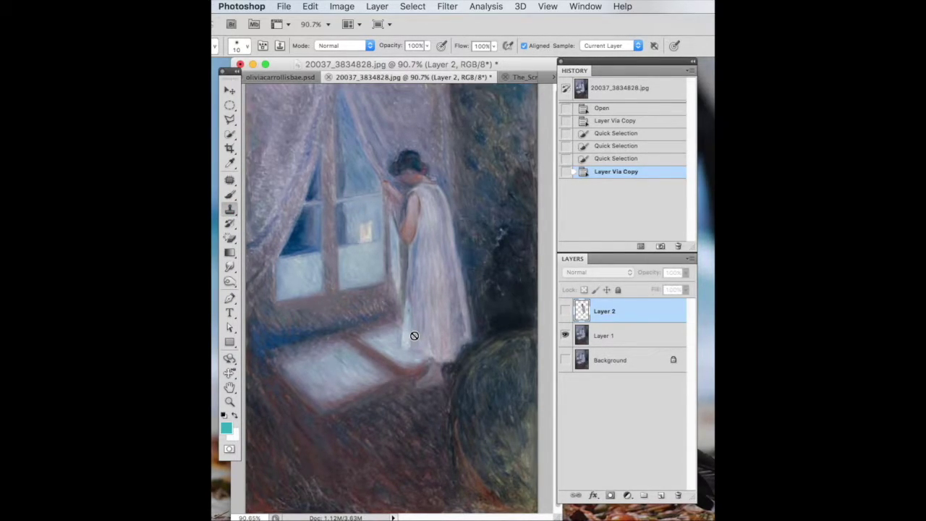
left_click(434, 145, "alt")
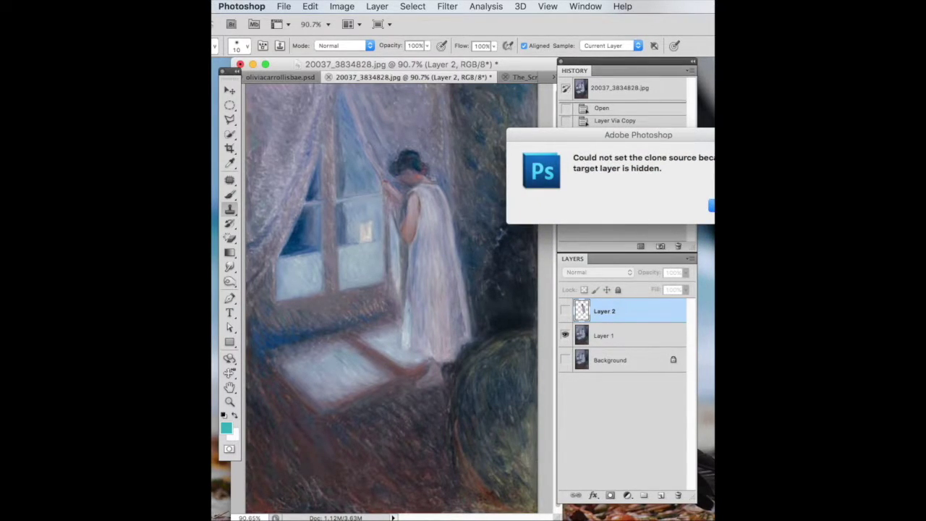
key("Return")
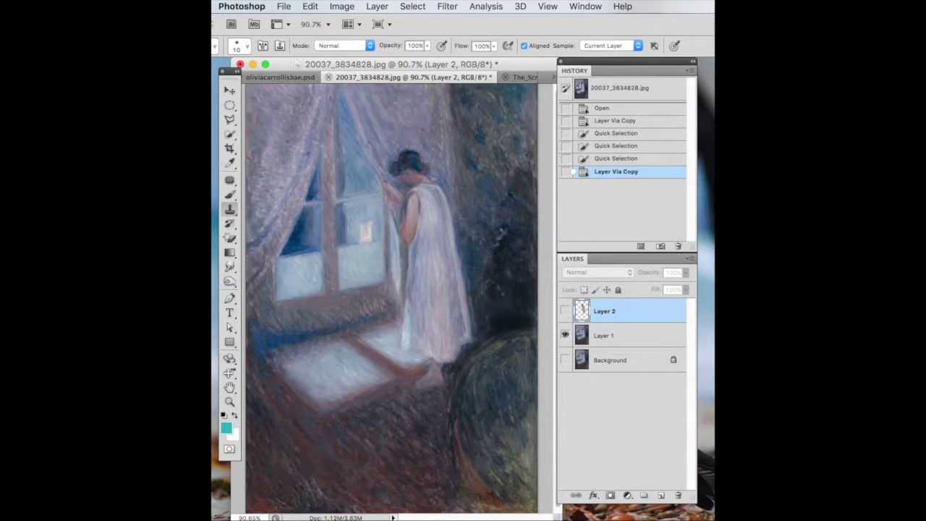
left_click(620, 336)
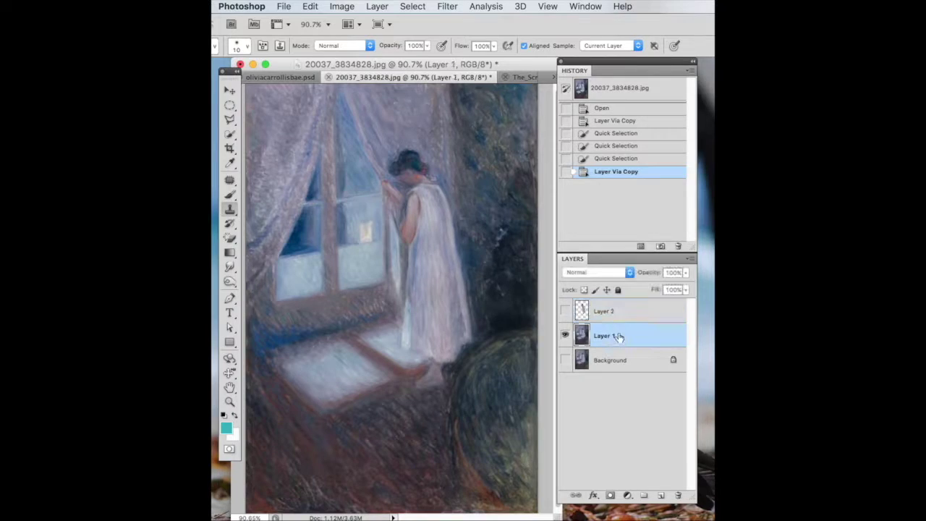
Step: Clone curtain texture over the girl's dark hair on Layer 1
left_click(410, 154)
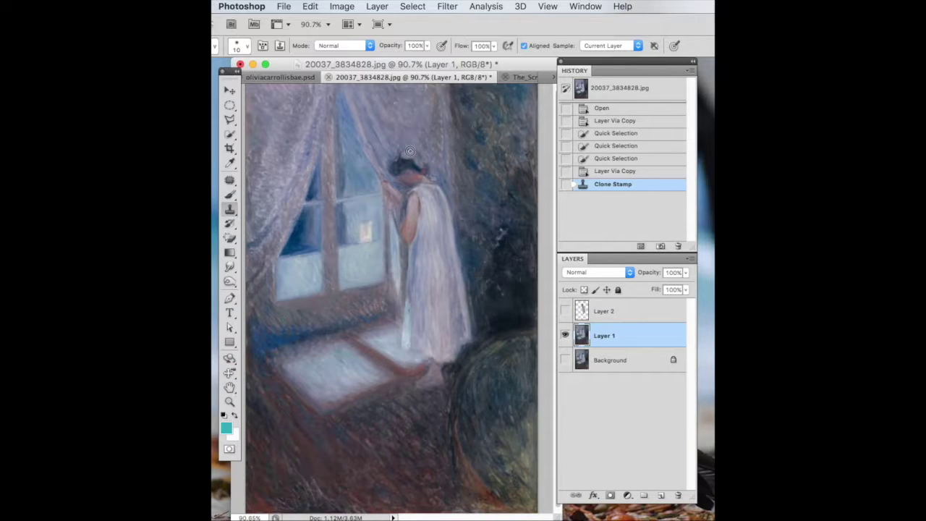
left_click(403, 154)
left_click(395, 167)
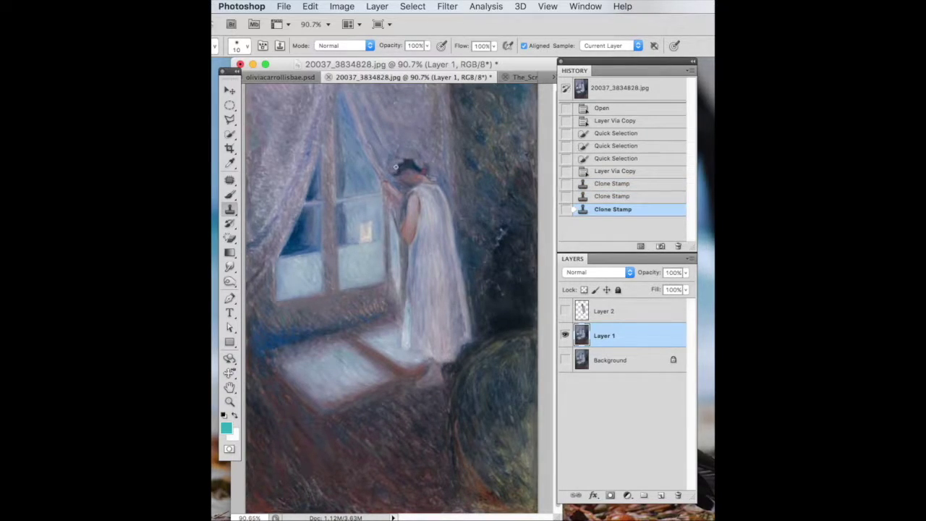
left_click(394, 162)
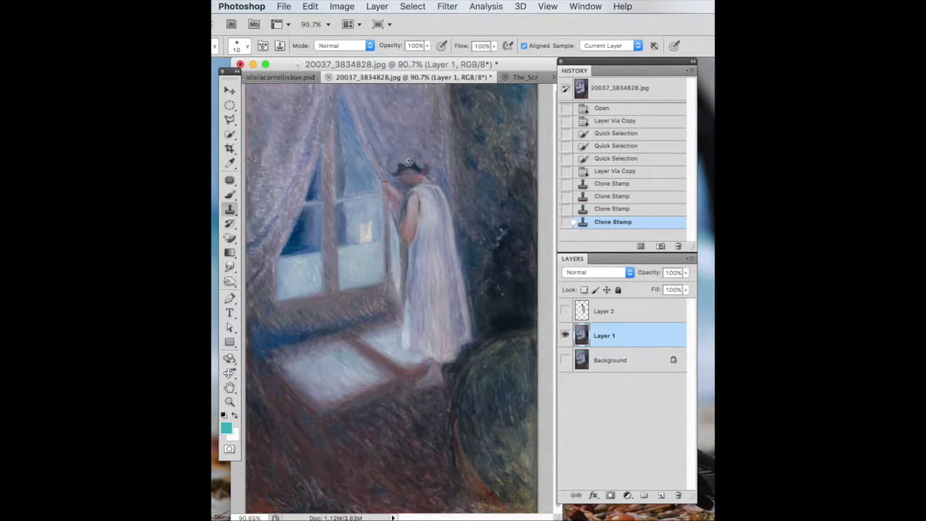
left_click(414, 160)
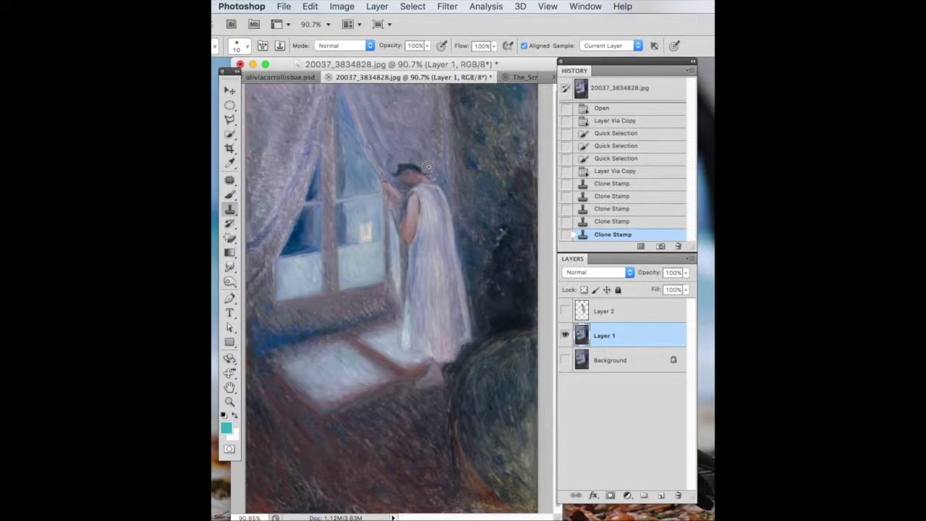
left_click(425, 168)
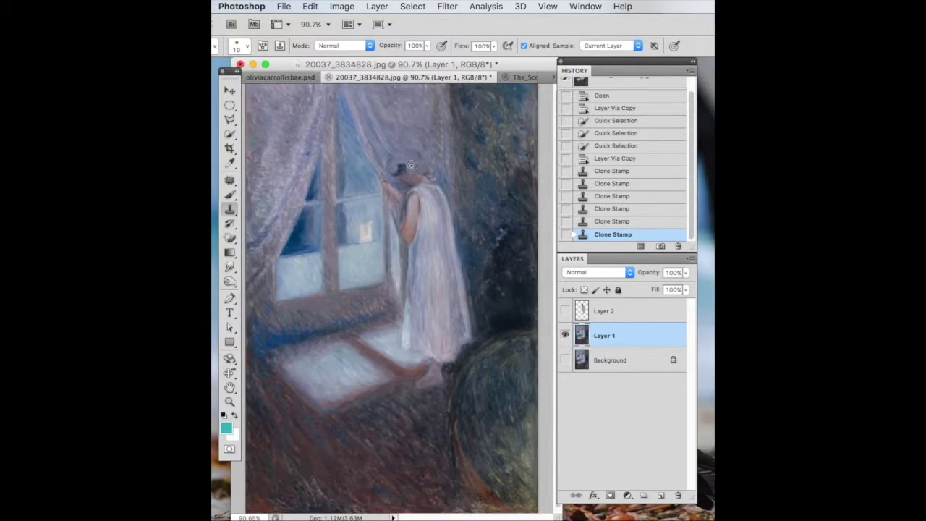
Step: Continue cloning background texture over the girl's head and upper body
left_click(408, 167)
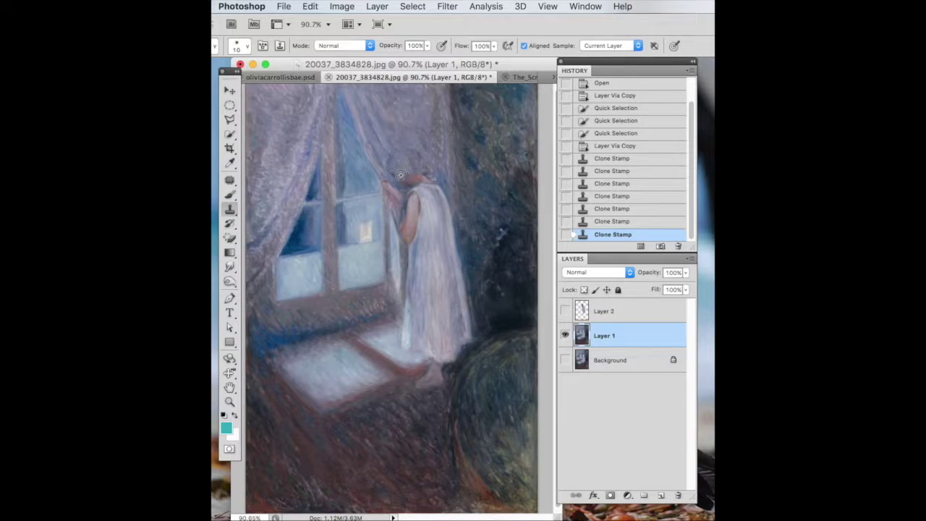
left_click(398, 173)
left_click(409, 172)
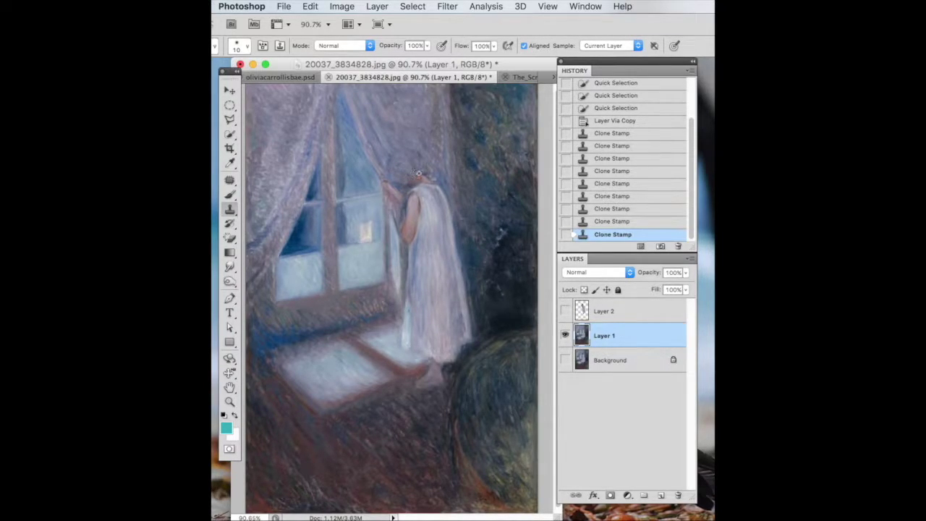
left_click(416, 173)
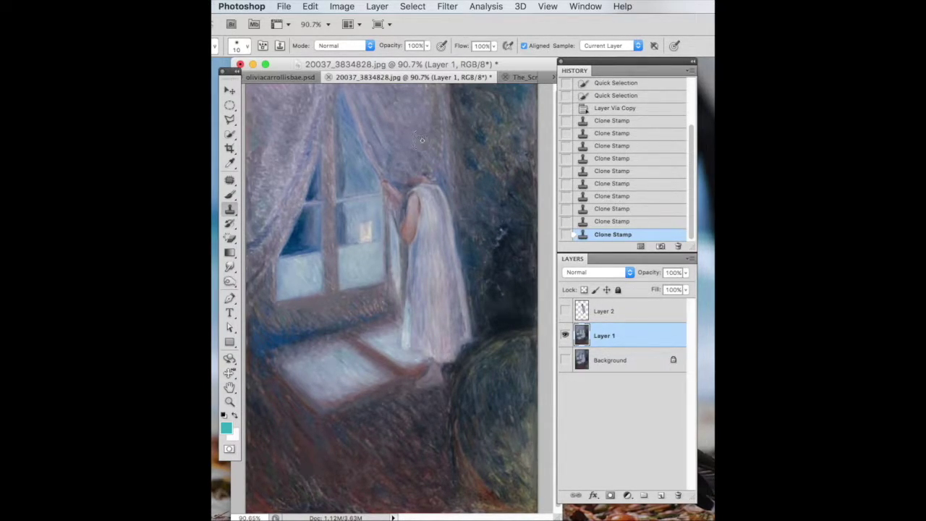
mouse_move(428, 175)
left_mouse_down()
mouse_move(394, 172)
mouse_move(414, 170)
left_mouse_up()
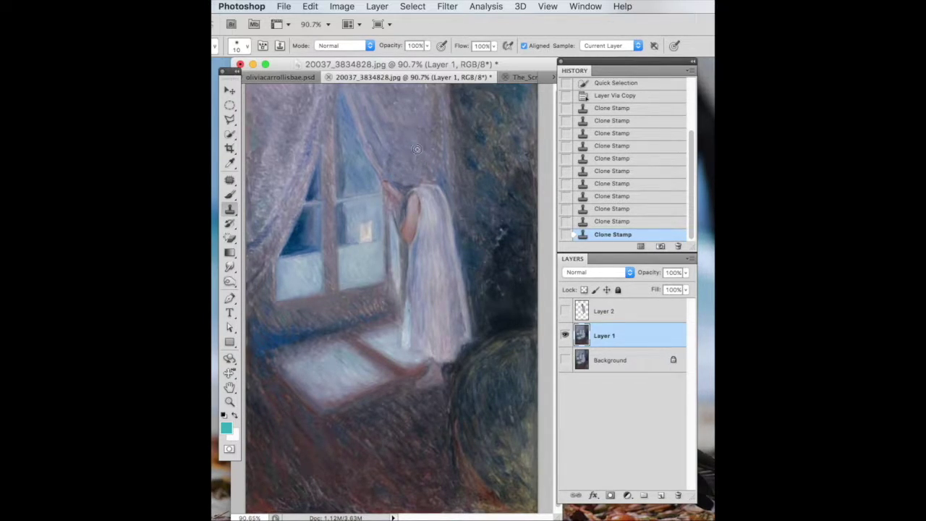
left_click(416, 165)
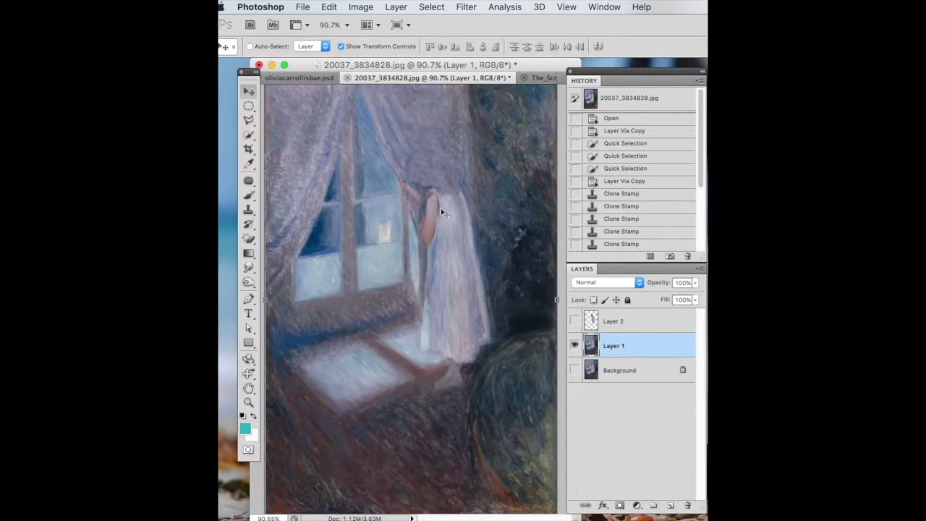
left_click(294, 79)
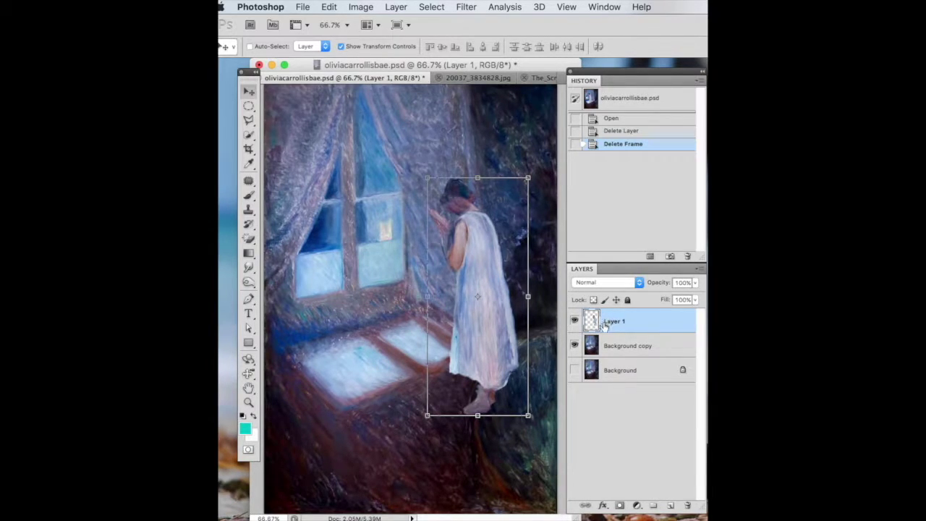
left_click(574, 322)
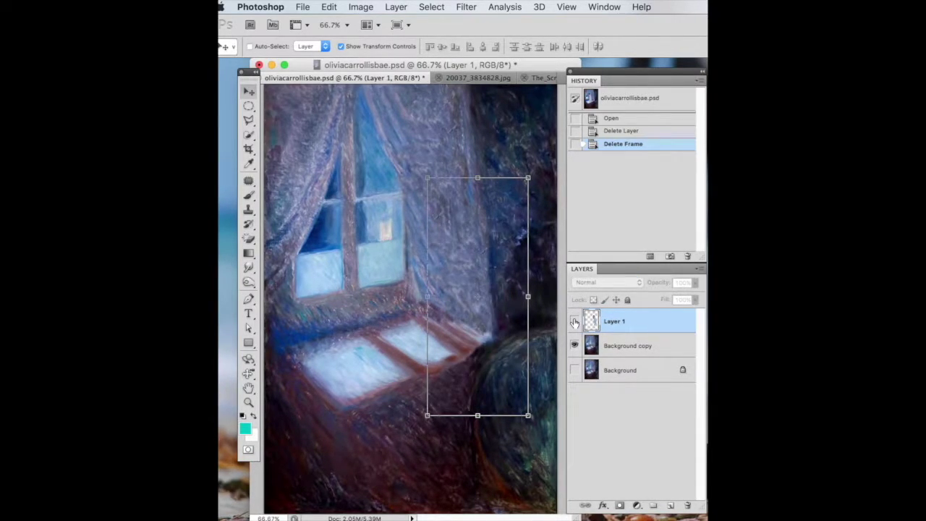
left_click(640, 348)
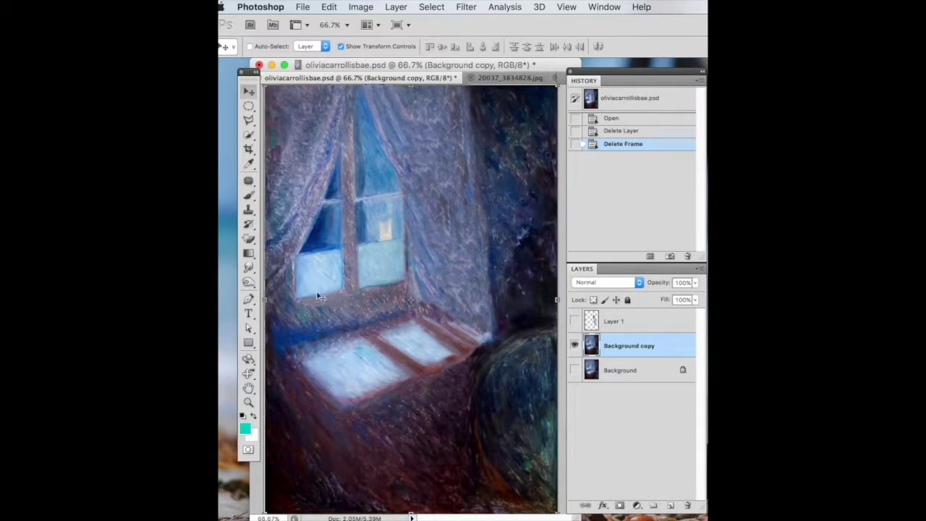
left_click(575, 321)
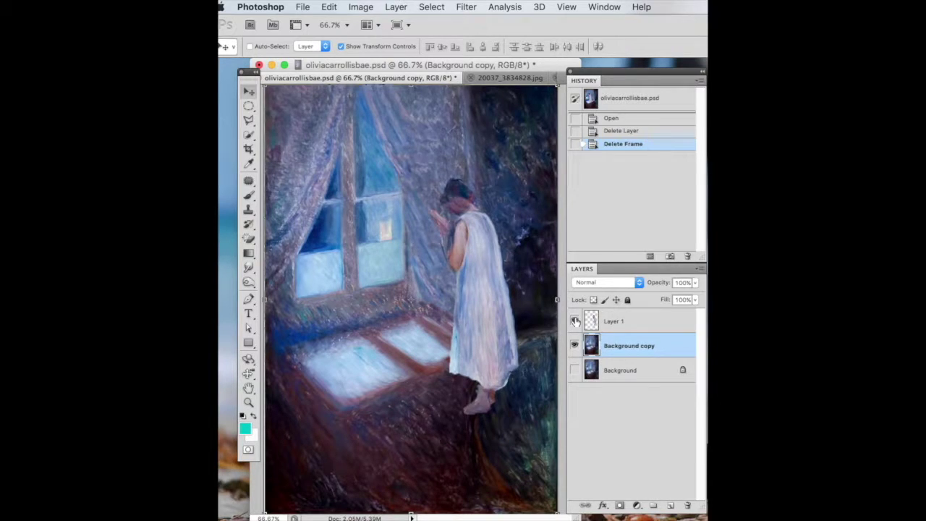
left_click(647, 325)
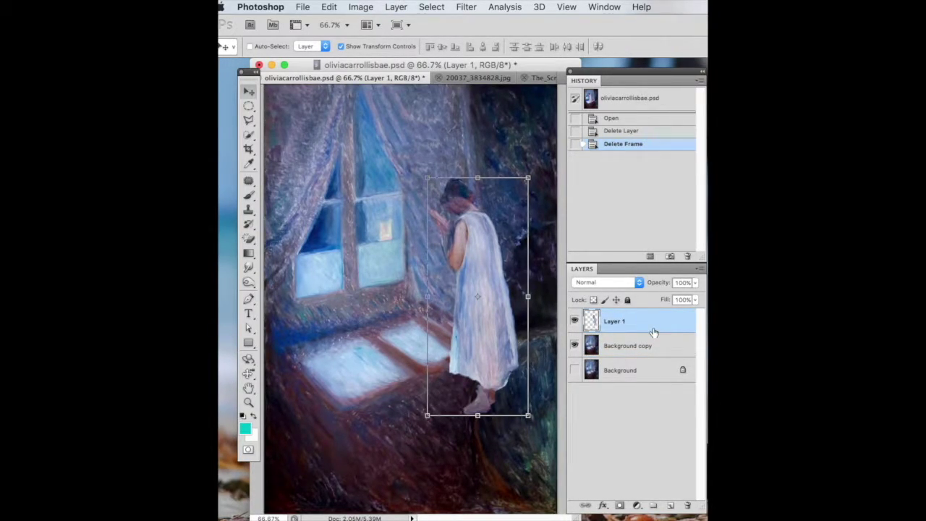
Step: Make three more copies of the girl, shifting each left and tilting one about -3.89°
key("super+j")
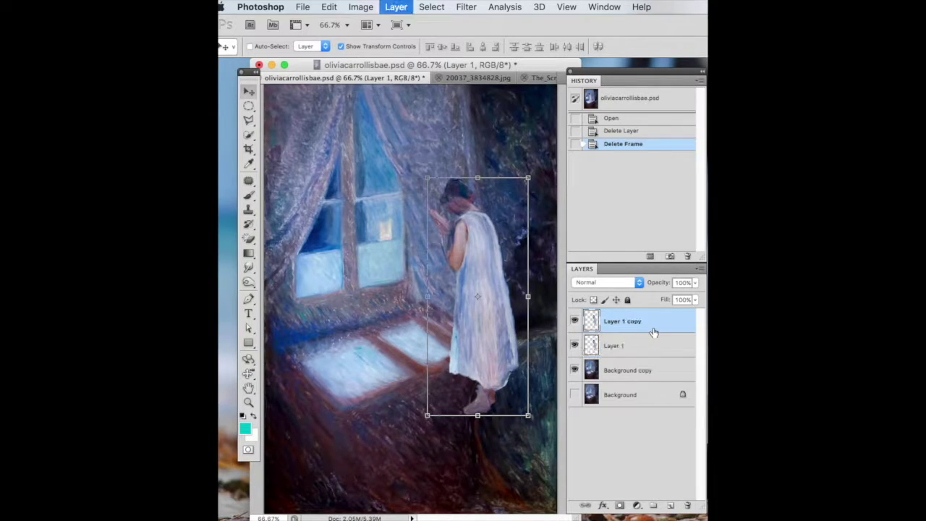
left_click_drag(488, 318, 433, 283)
key("super+j")
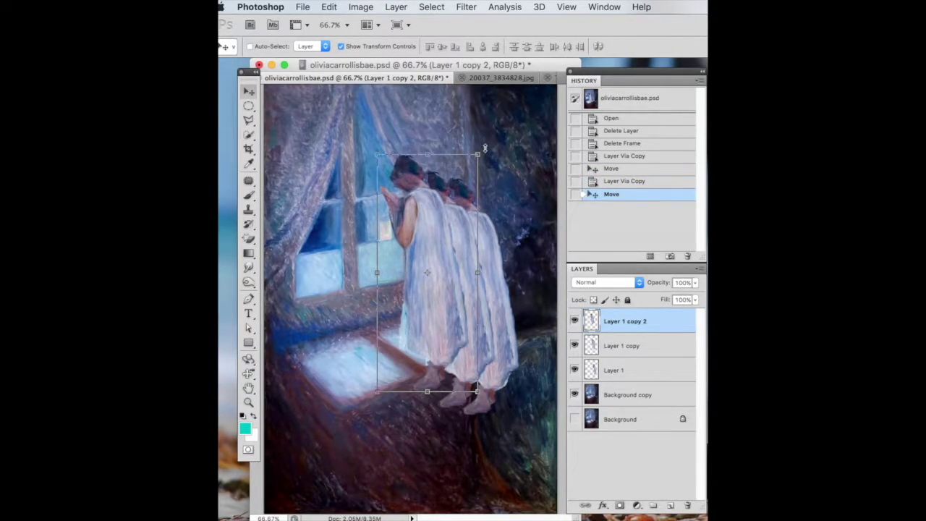
left_click_drag(485, 149, 478, 147)
key("Return")
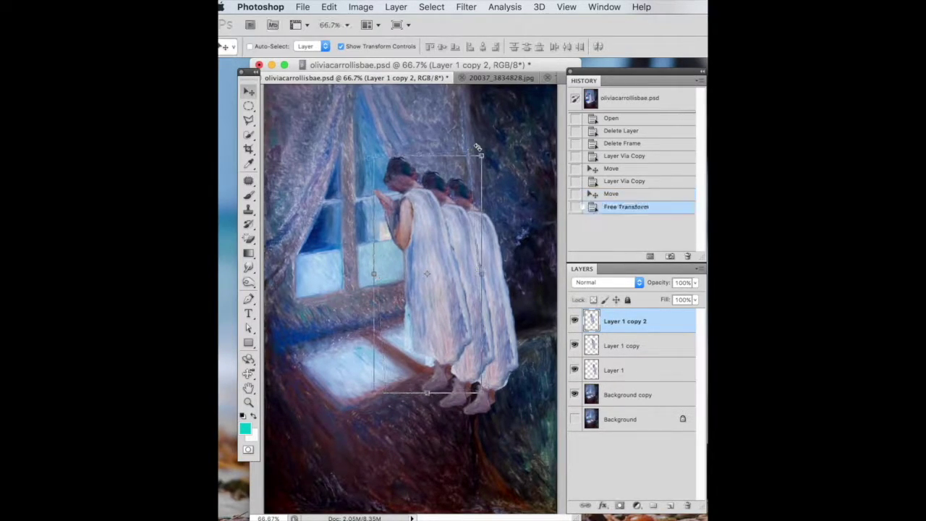
key("ctrl+j")
left_click_drag(429, 248, 406, 241)
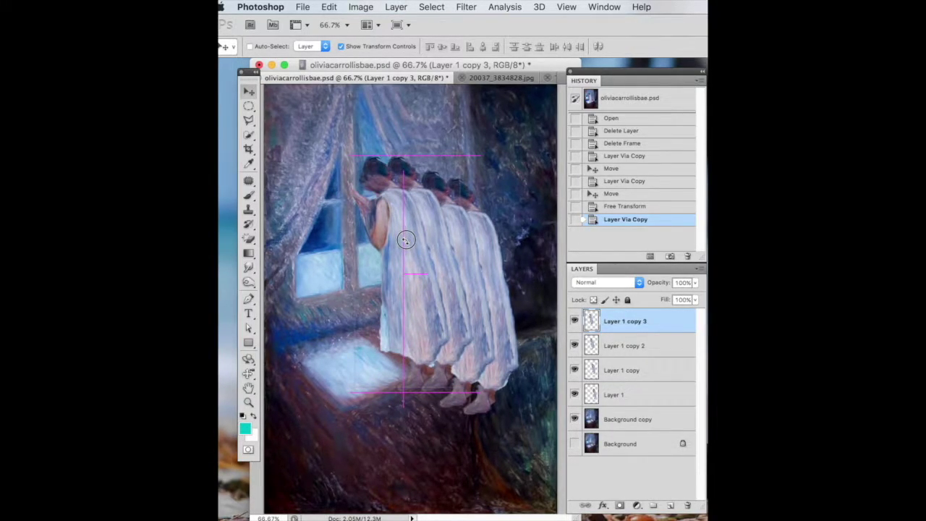
left_click_drag(406, 241, 406, 241)
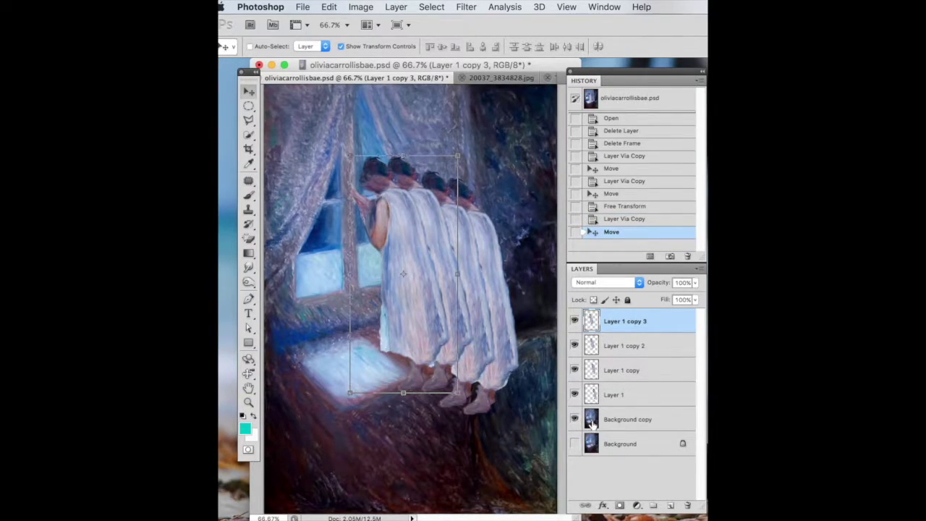
Step: Open the Animation panel from the Window menu and use Make Frames From Layers for six frames
left_click(594, 7)
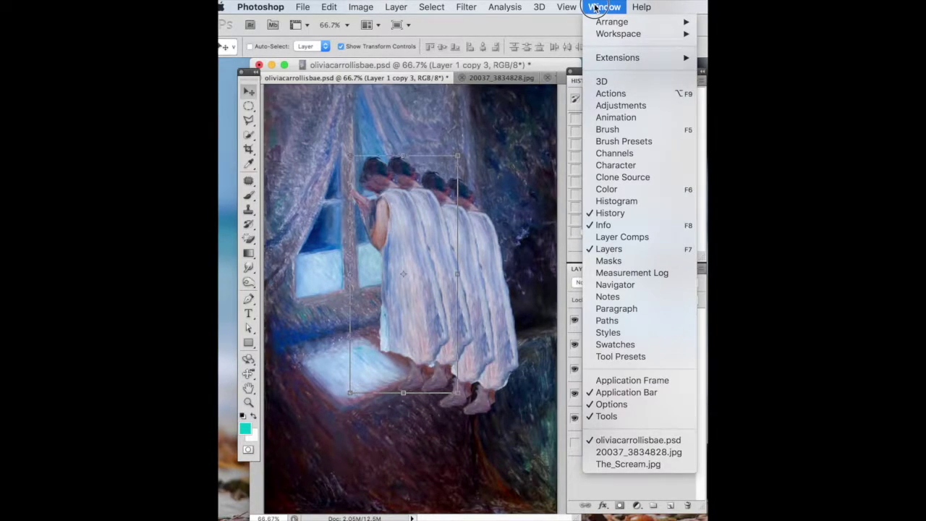
left_click(613, 117)
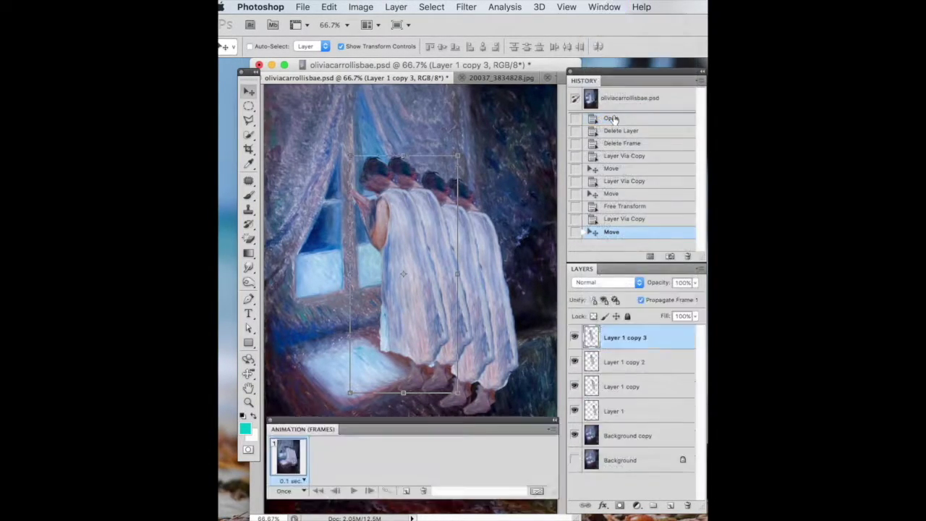
left_click(553, 430)
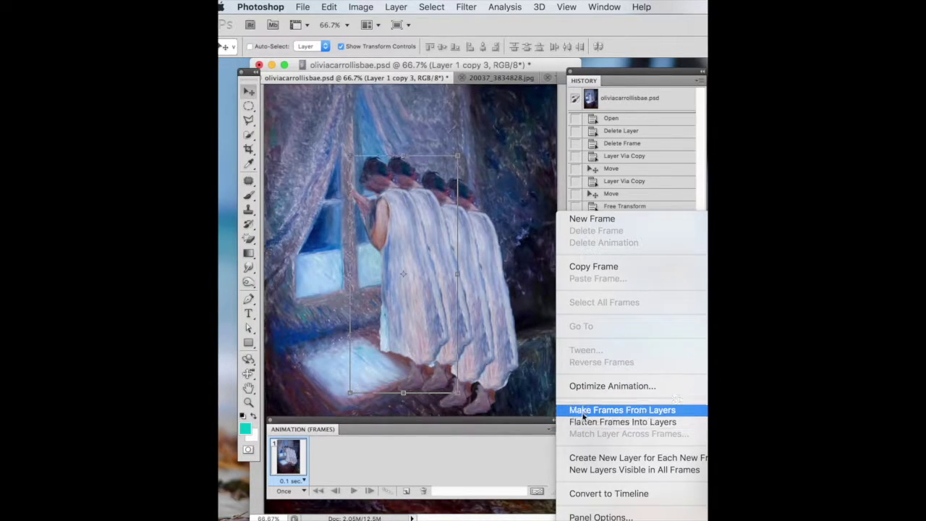
left_click(586, 410)
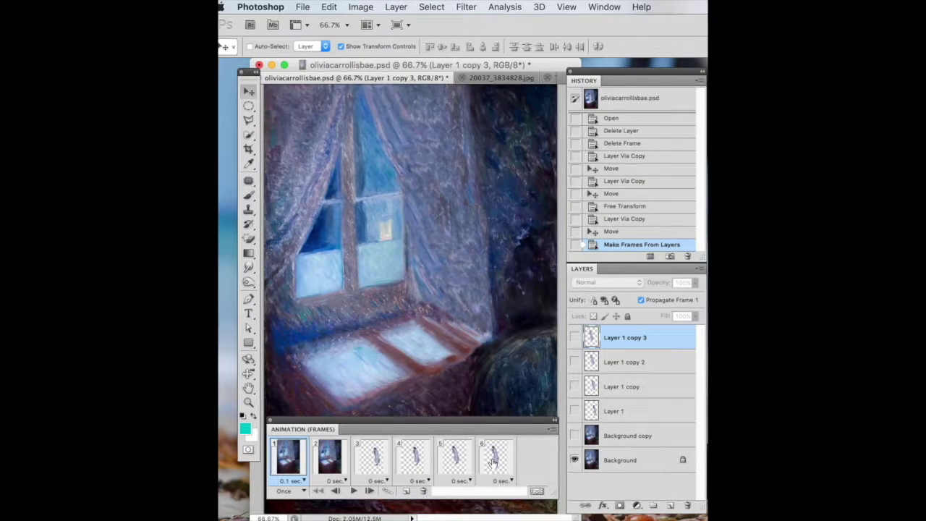
Step: Show the Background copy layer and delete the last two animation frames
left_click(574, 436)
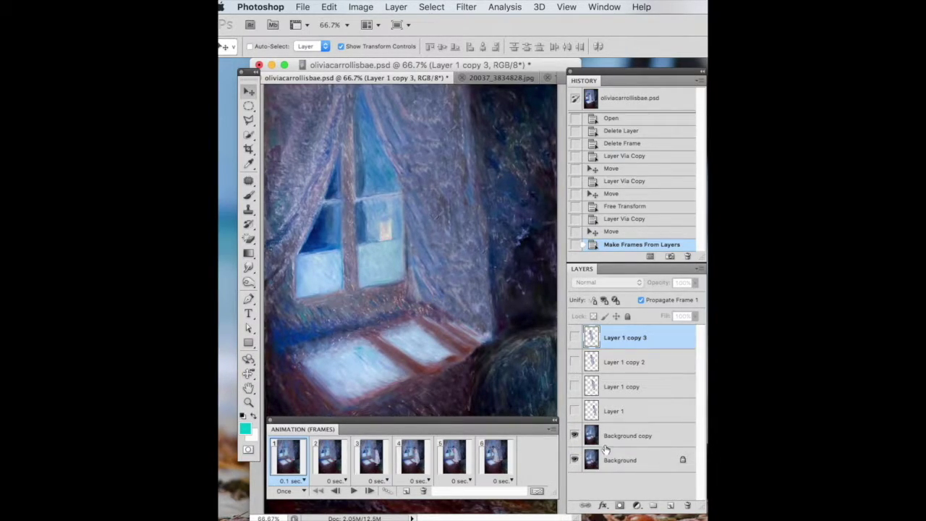
left_click(424, 492)
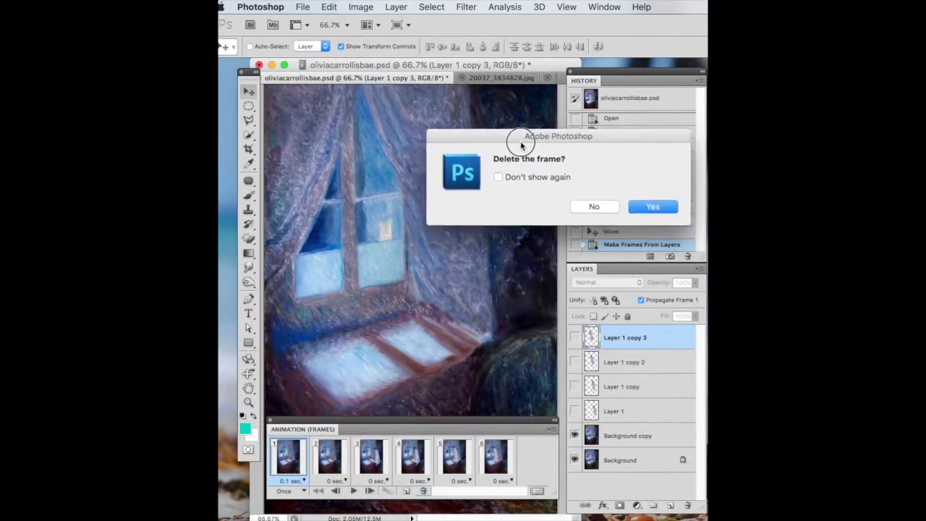
left_click(654, 209)
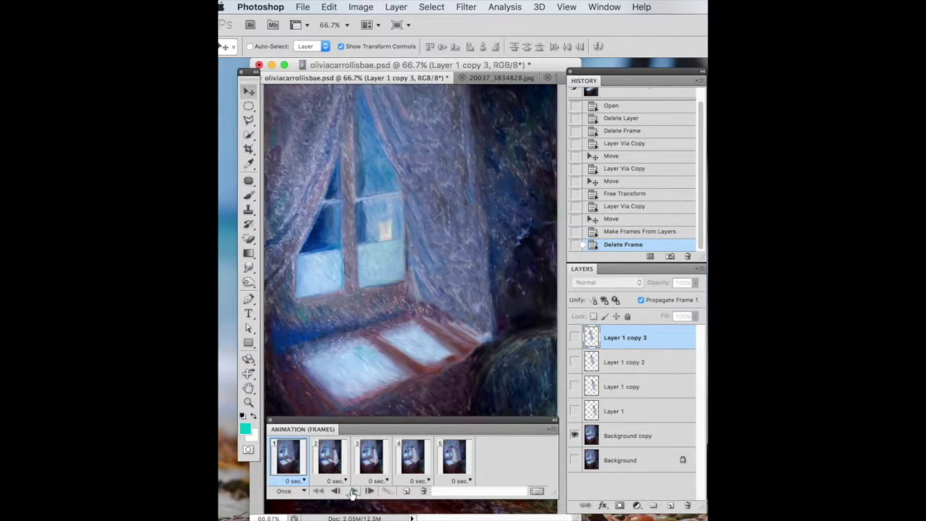
left_click(424, 491)
left_click_drag(671, 141, 586, 142)
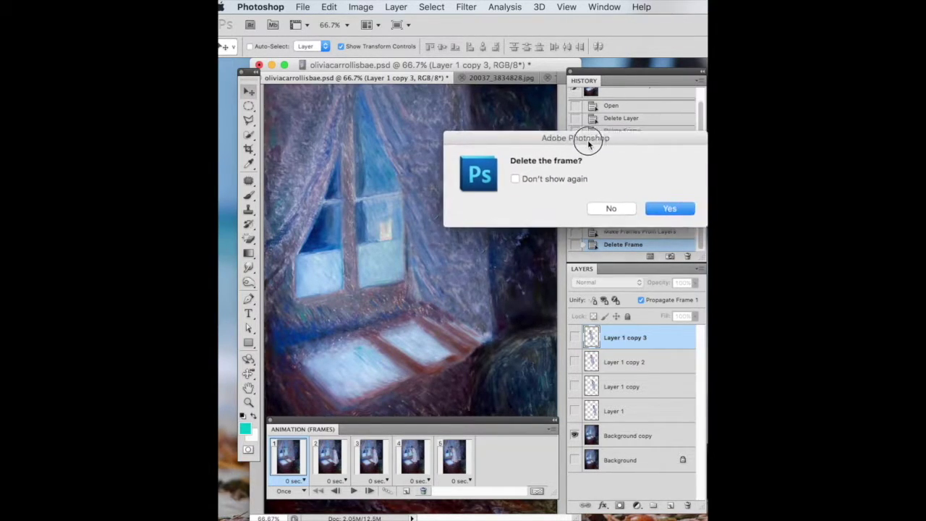
left_click(667, 208)
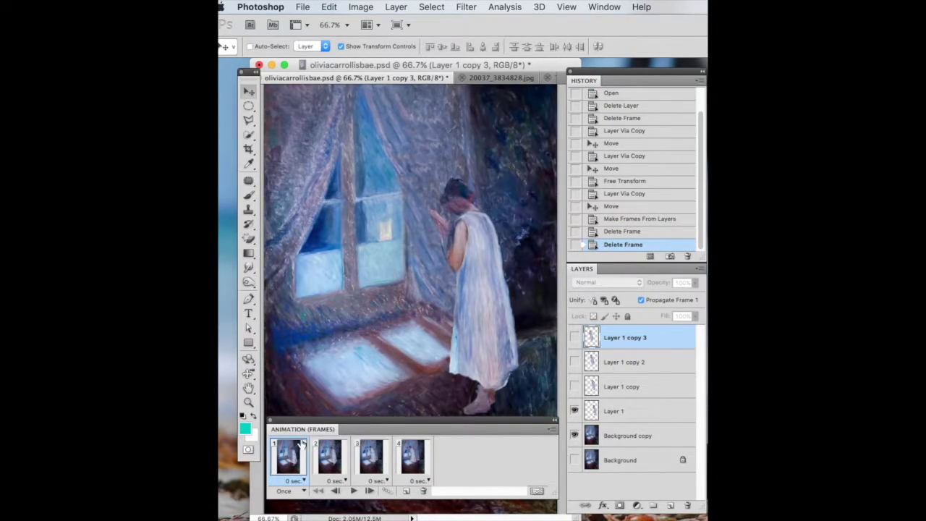
Step: Preview the four-frame animation, then return to the first frame
left_click(353, 491)
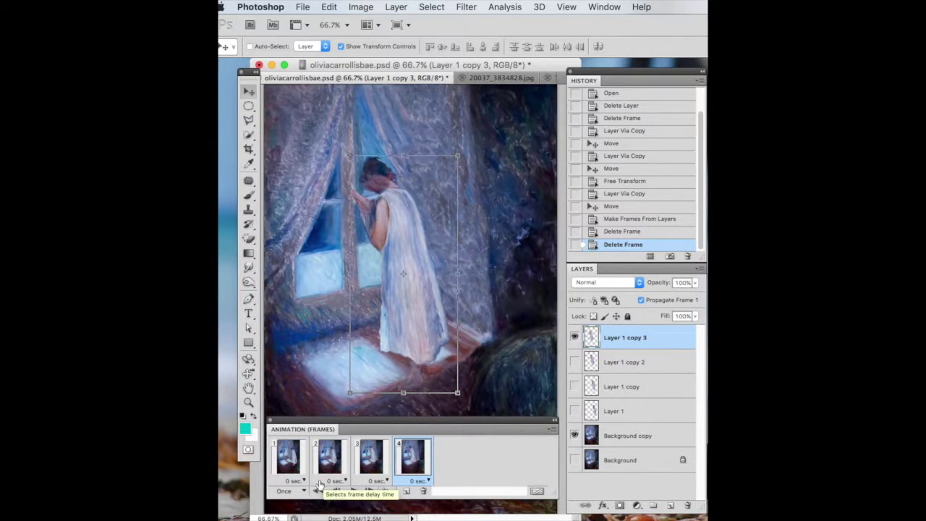
left_click(294, 463)
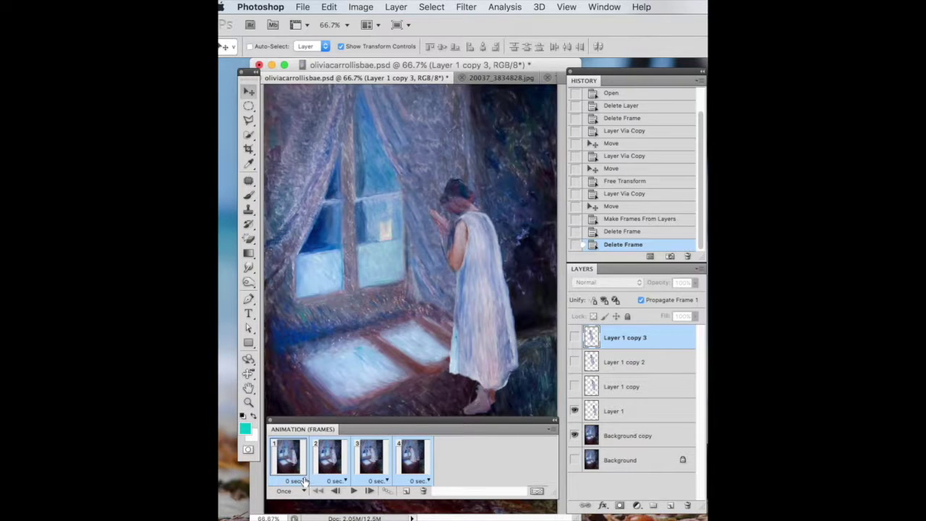
left_click(304, 482)
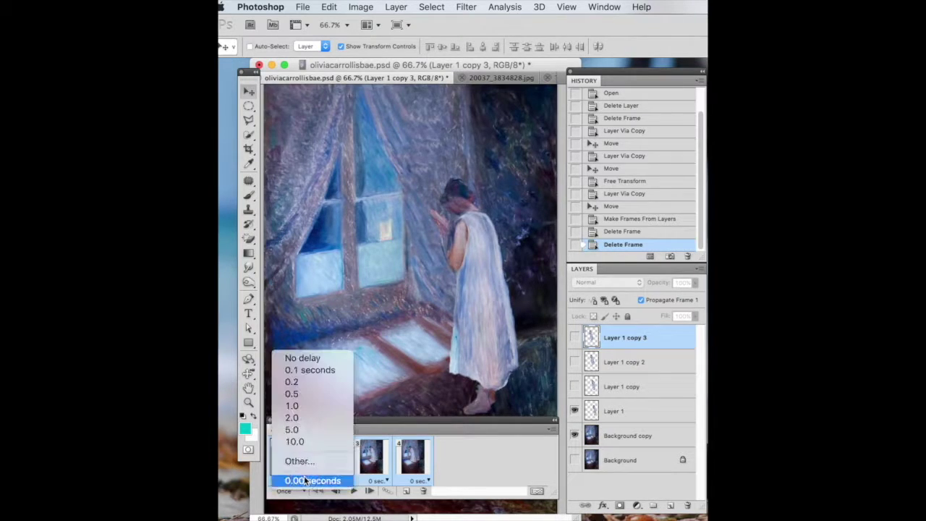
Step: Give all four frames a 0.2 second delay and preview the playback
left_click(303, 383)
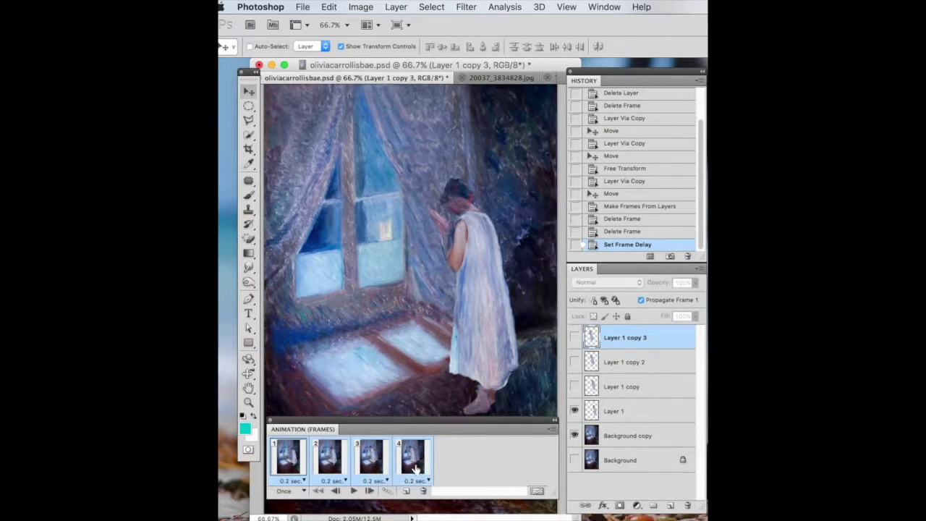
left_click(354, 491)
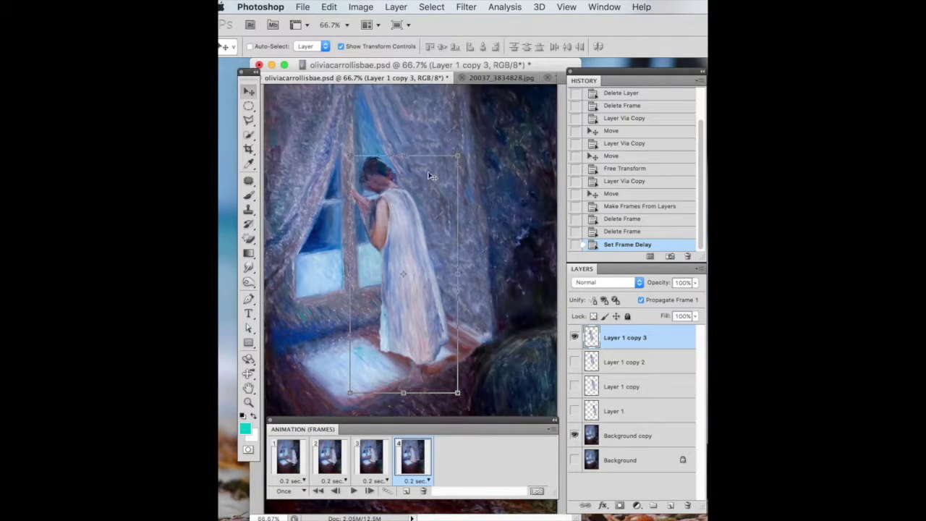
Step: Switch to The_Scream.jpg and push the timeline panel down so the painting fills the window
left_click_drag(611, 68, 646, 68)
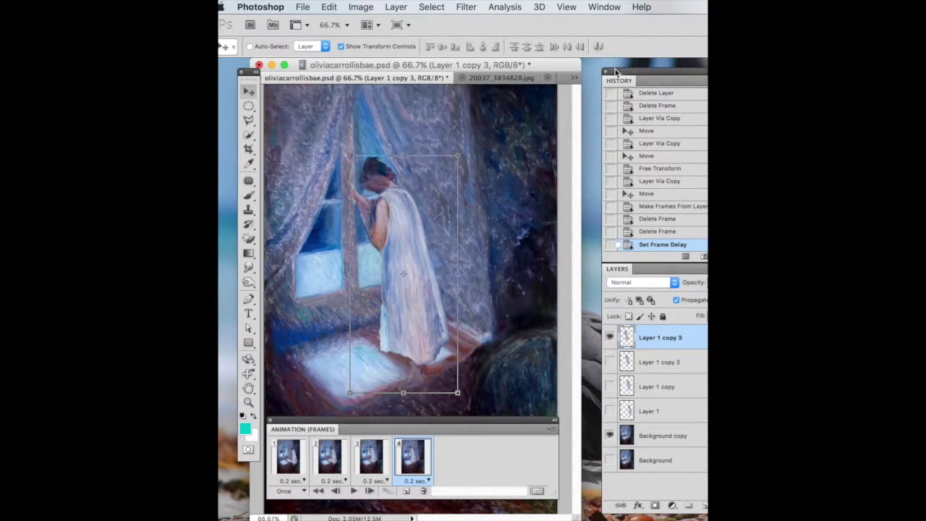
left_click(550, 81)
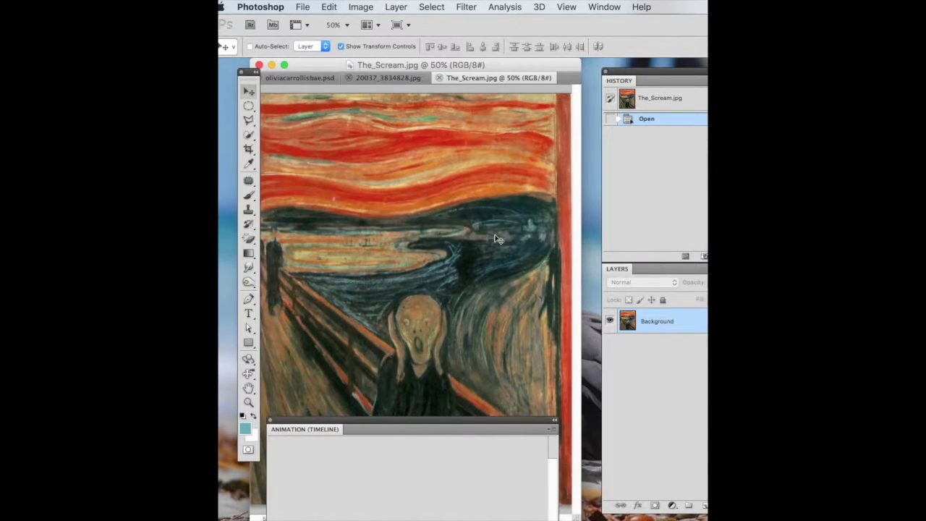
left_click_drag(329, 424, 325, 512)
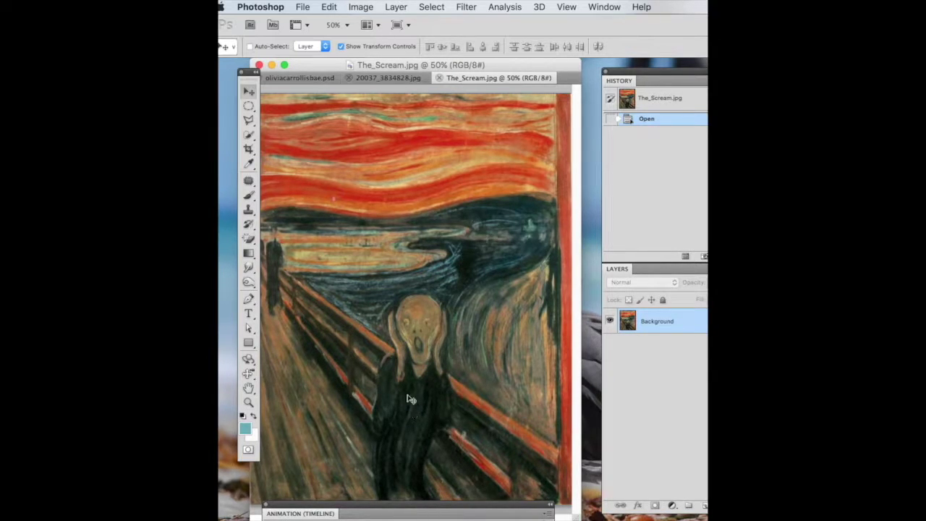
Step: Try a quick selection of the screaming figure, then revert the image to its opened state
left_click(249, 135)
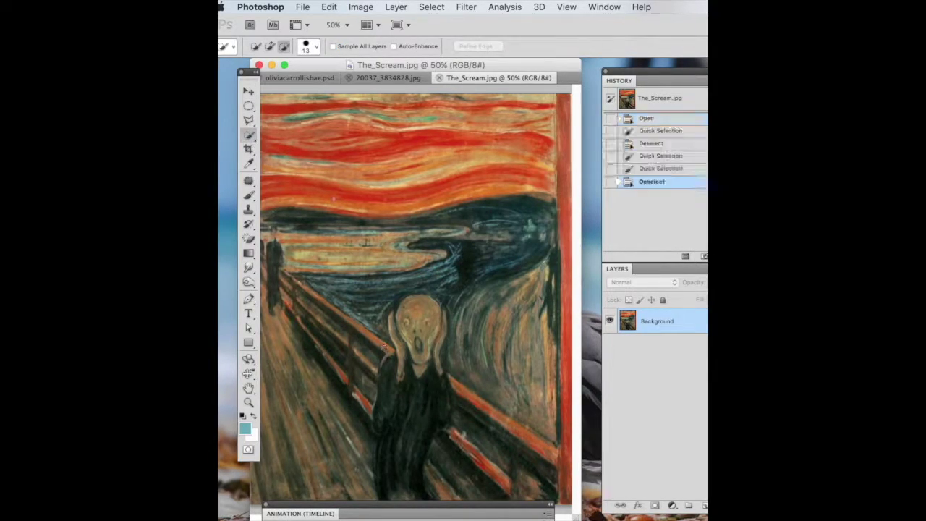
left_click_drag(412, 301, 420, 356)
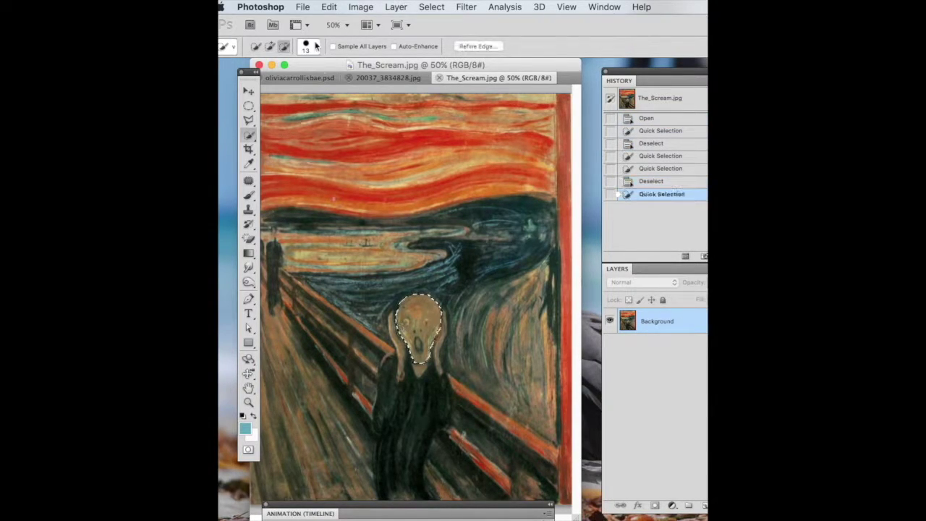
key("super+d")
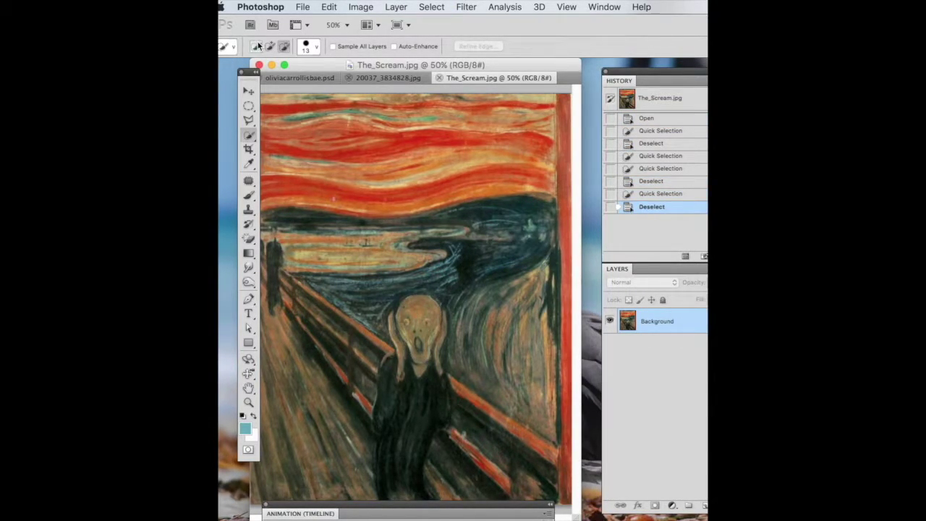
left_click(663, 156)
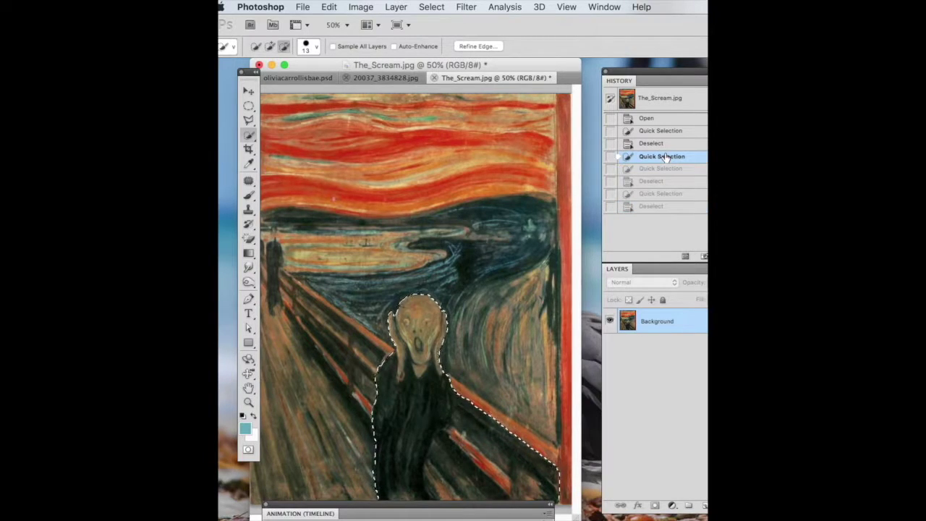
left_click(627, 102)
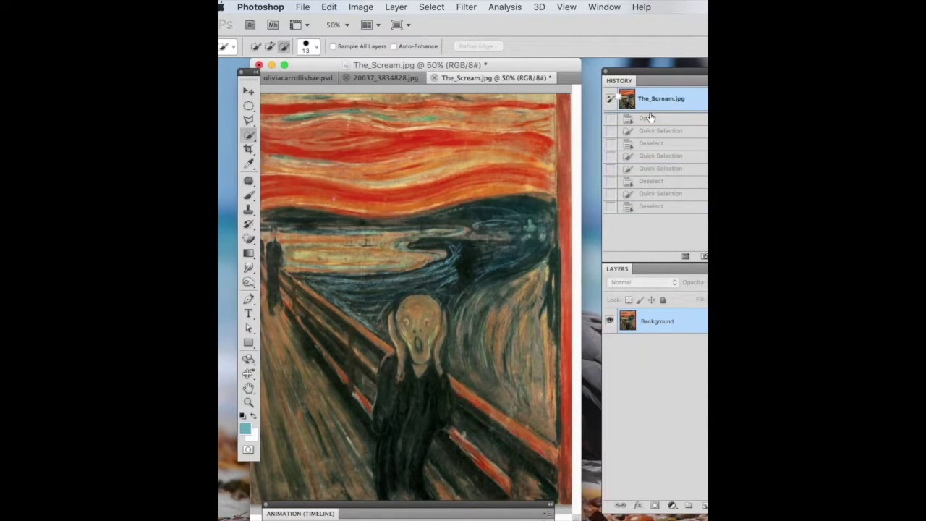
Step: Quick-select the screaming figure anew, subtracting excess along its right side and body
left_click(256, 47)
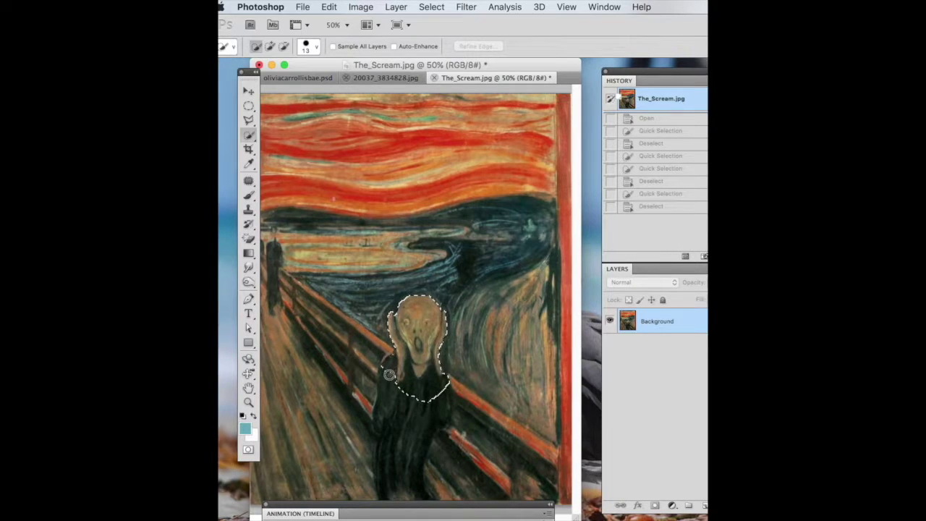
left_click(430, 419)
left_click(284, 46)
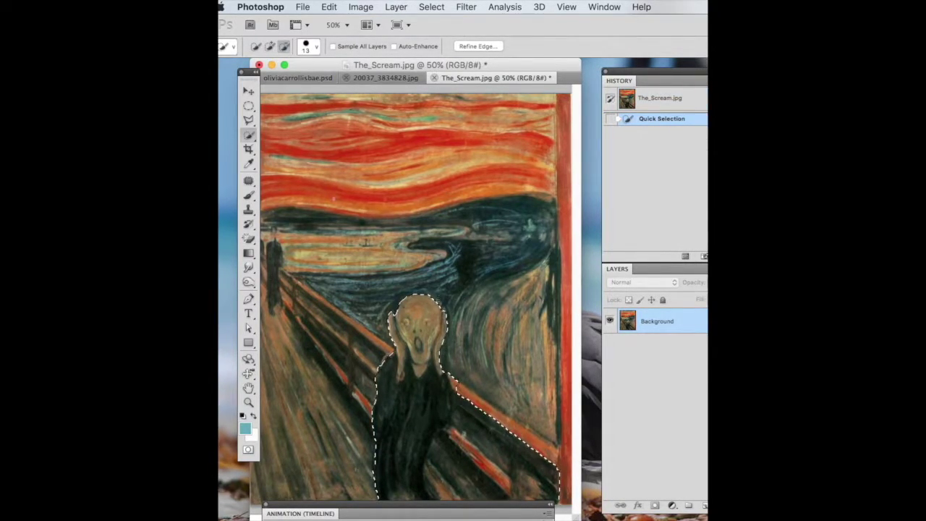
mouse_move(458, 413)
left_mouse_down()
mouse_move(457, 376)
mouse_move(454, 420)
mouse_move(505, 448)
mouse_move(495, 481)
mouse_move(469, 489)
mouse_move(463, 468)
mouse_move(441, 500)
mouse_move(439, 469)
mouse_move(433, 498)
left_mouse_up()
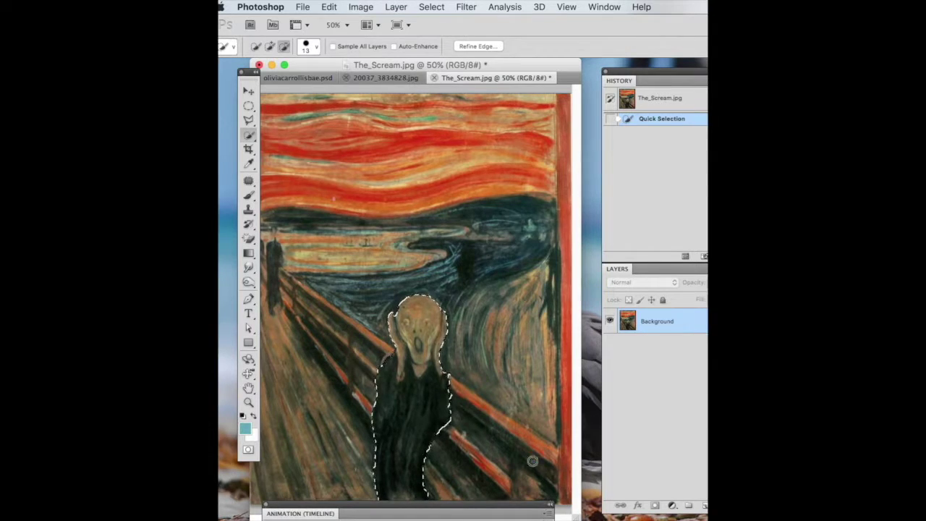
left_click(478, 369)
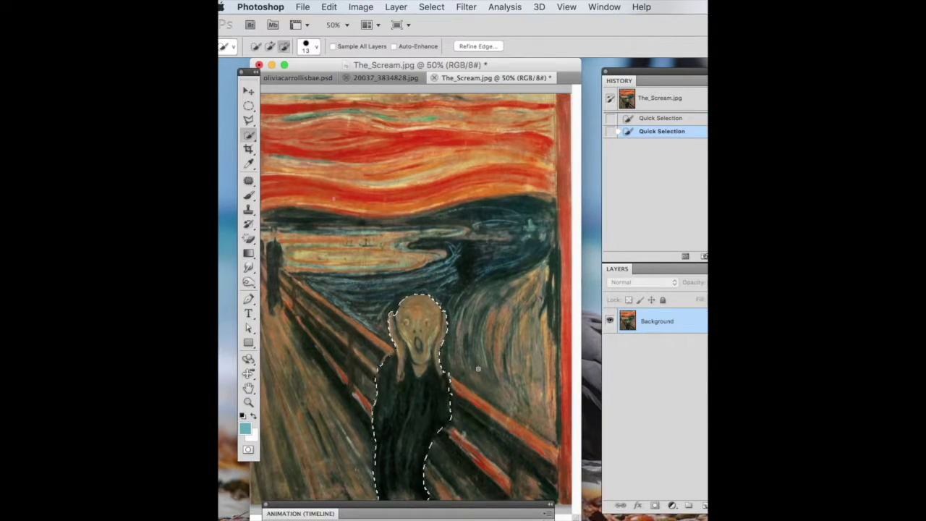
left_click(249, 92)
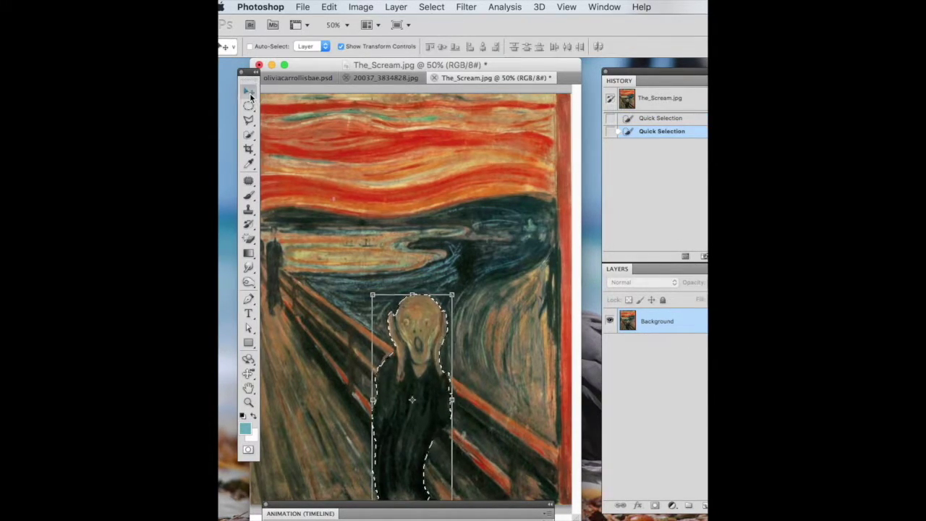
left_click_drag(410, 323, 348, 190)
left_click(405, 113)
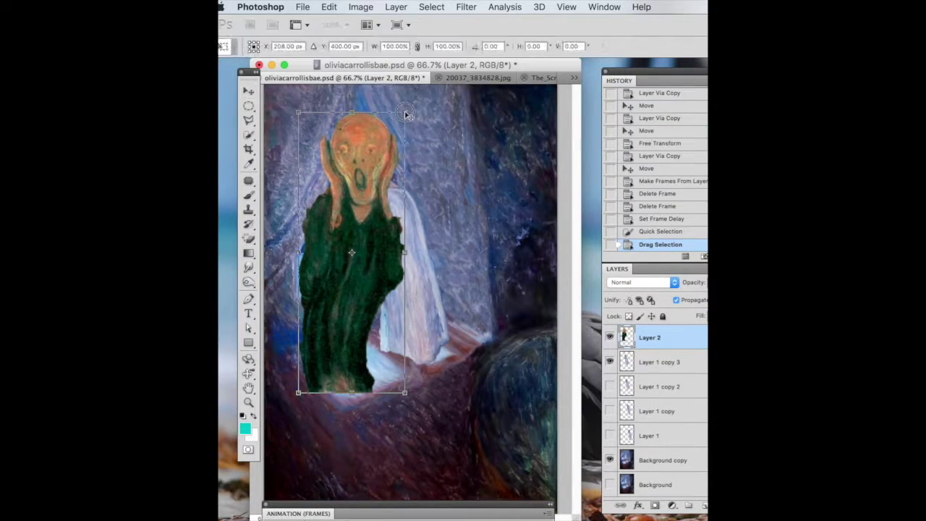
left_click_drag(405, 113, 319, 298)
left_click_drag(319, 377, 316, 341)
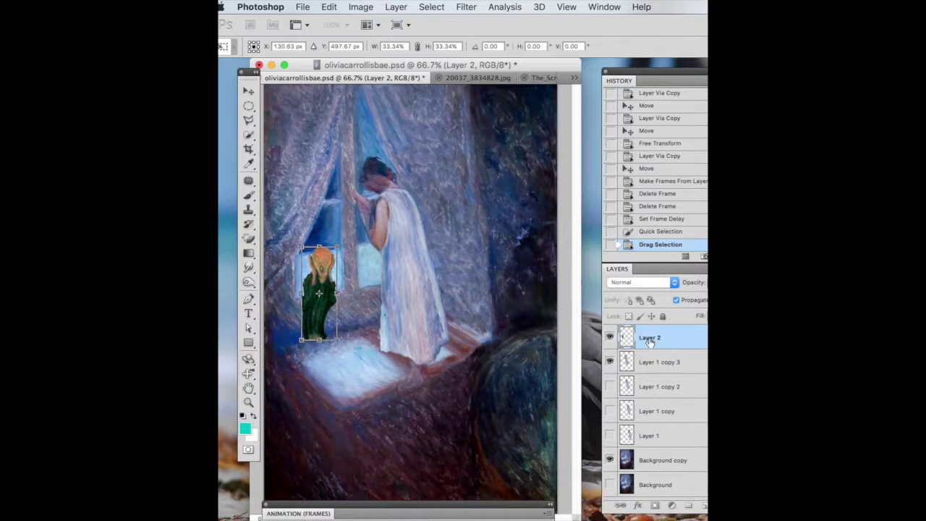
Step: Commit the resize, rename Layer 2 to 'scream', and move the figure up into the window
key("Return")
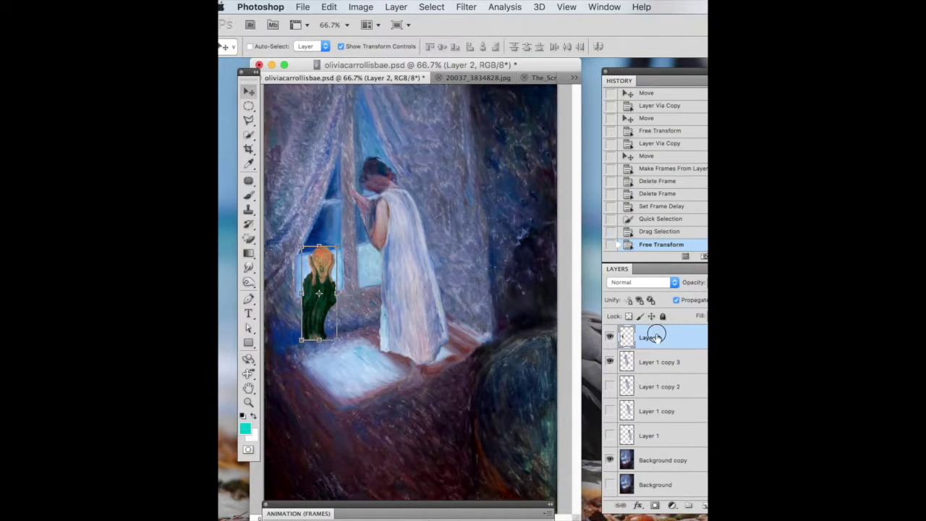
double_click(656, 336)
type("scream")
key("Return")
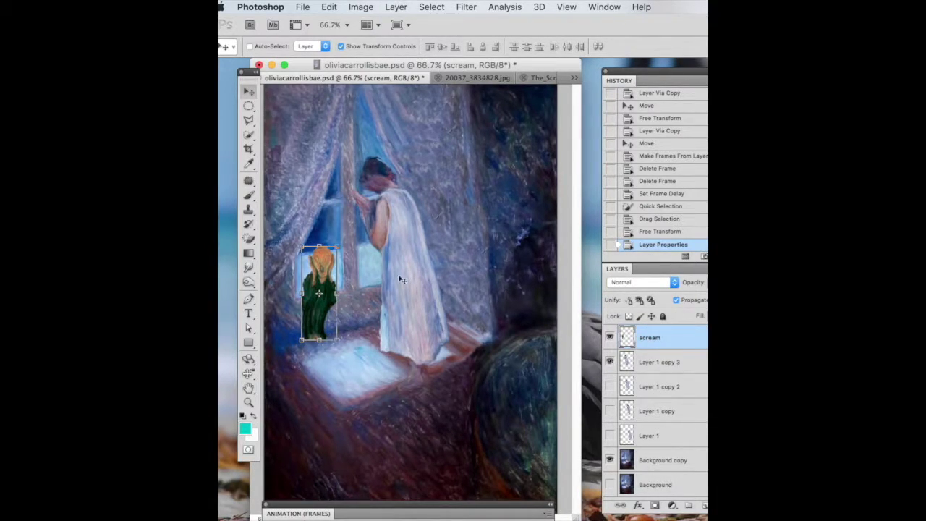
left_click_drag(316, 276, 328, 233)
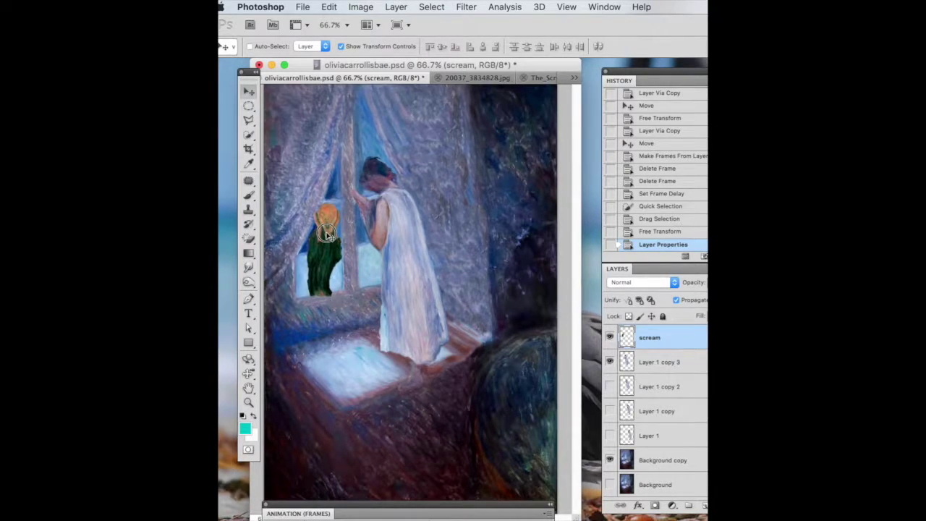
Step: Nudge the scream figure, duplicate it as 'scream copy', and move the copy higher
left_click_drag(326, 233, 327, 238)
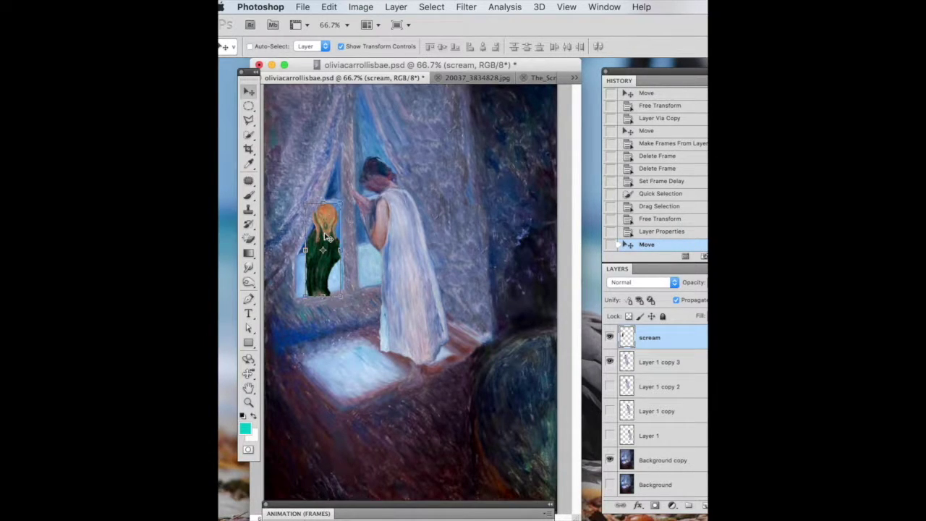
key("ctrl+j")
left_click_drag(327, 237, 324, 263)
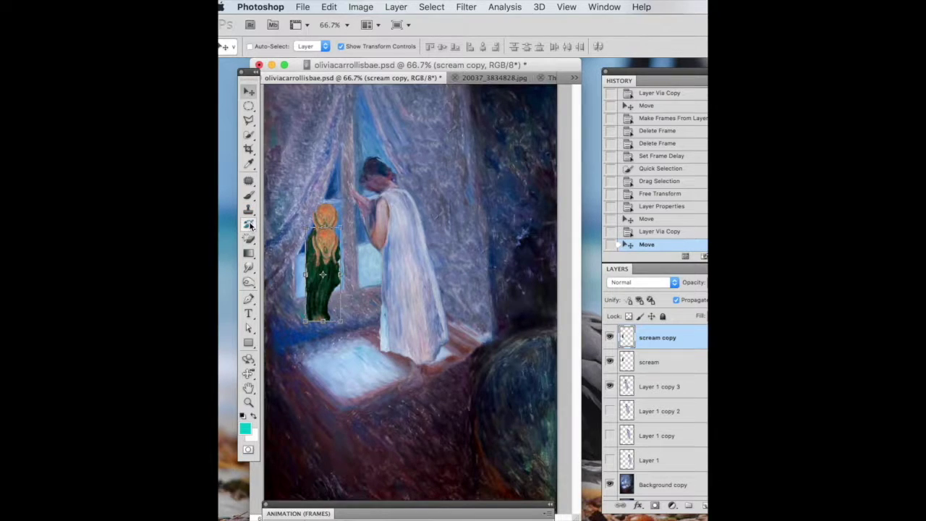
Step: Switch to the plain Eraser and erase the copy's part below the window sill
left_click(249, 253)
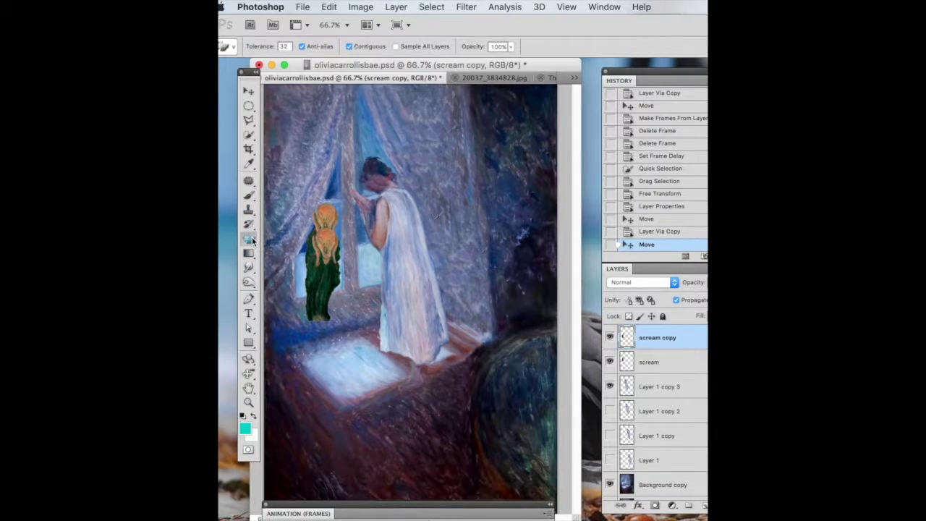
left_click(253, 236)
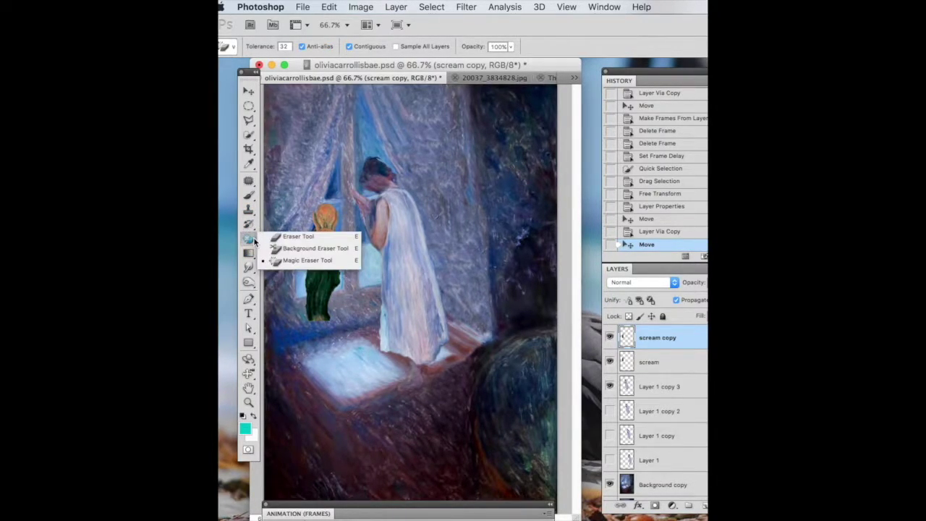
left_click(289, 236)
mouse_move(326, 306)
left_mouse_down()
mouse_move(311, 304)
mouse_move(329, 293)
mouse_move(308, 303)
mouse_move(326, 318)
mouse_move(321, 301)
mouse_move(314, 308)
left_mouse_up()
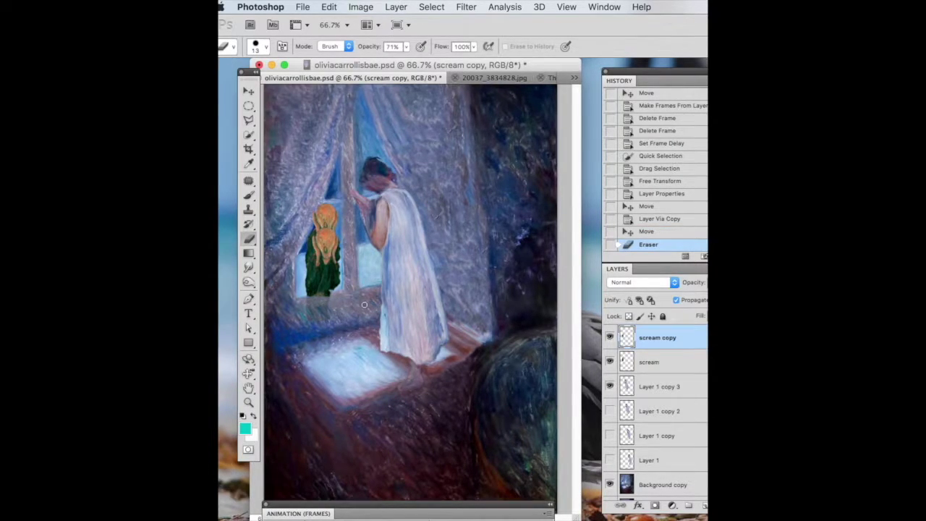
Step: Duplicate the figure to 'scream copy 2' and move it below the other figures
key("super+j")
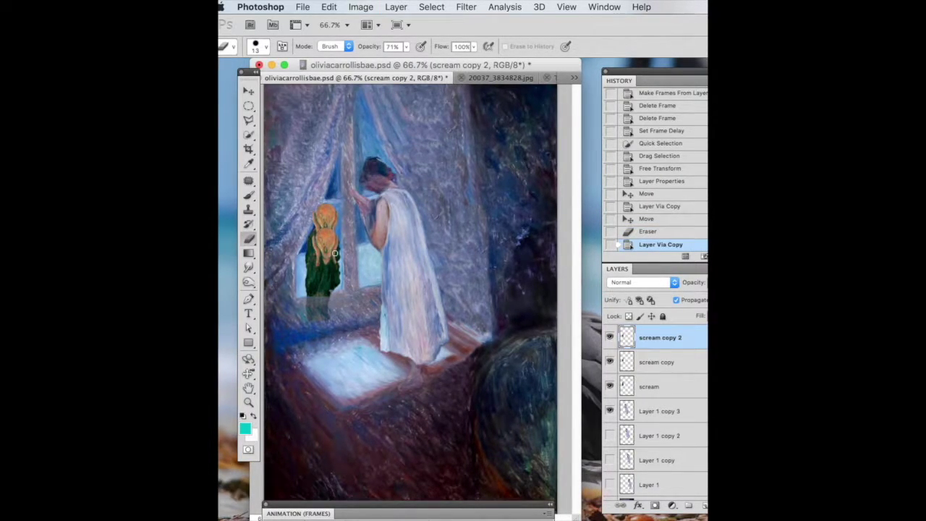
key("v")
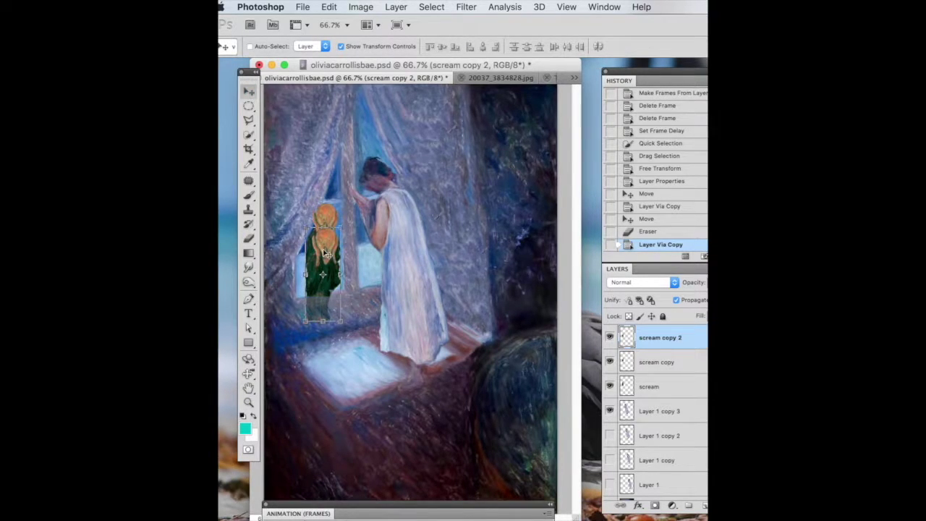
left_click_drag(328, 253, 321, 293)
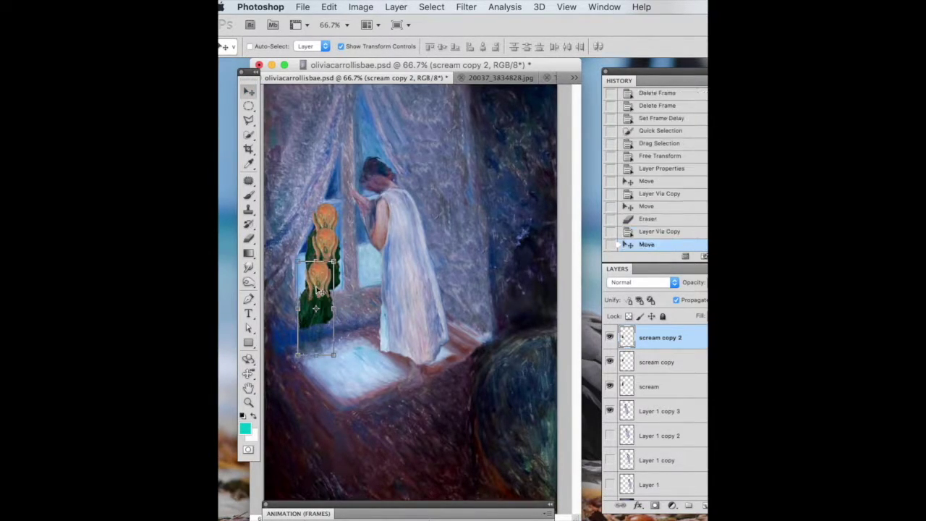
Step: Quick-select the lowest figure, deselect, then erase the green area at its bottom
left_click(250, 136)
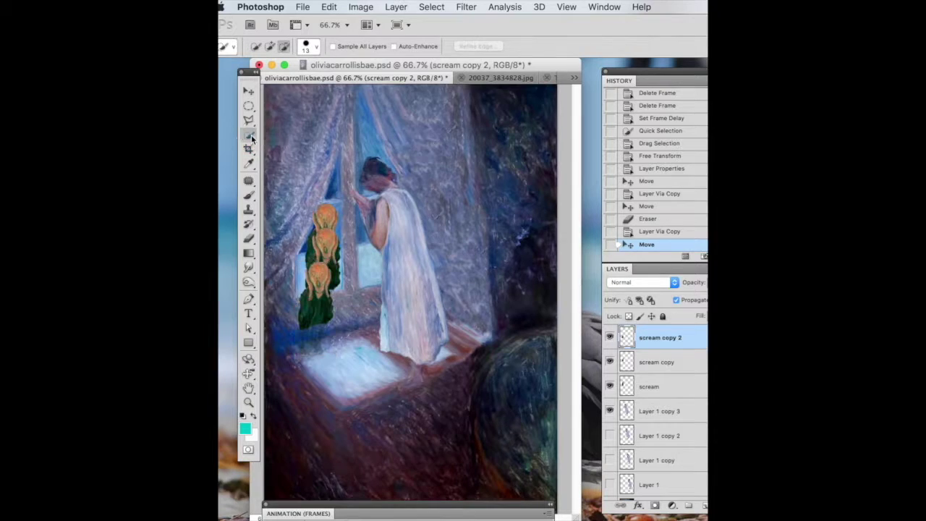
mouse_move(327, 339)
left_mouse_down()
mouse_move(315, 309)
mouse_move(331, 288)
mouse_move(331, 315)
left_mouse_up()
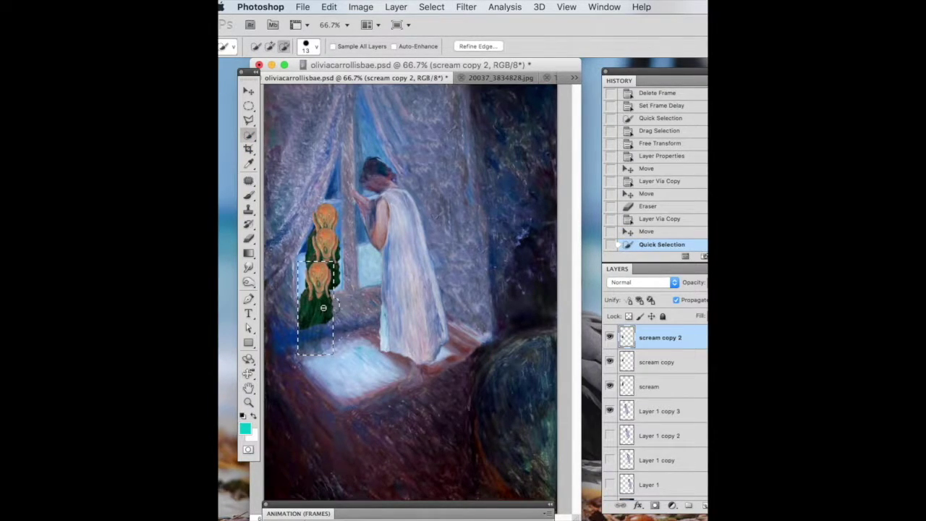
key("super+d")
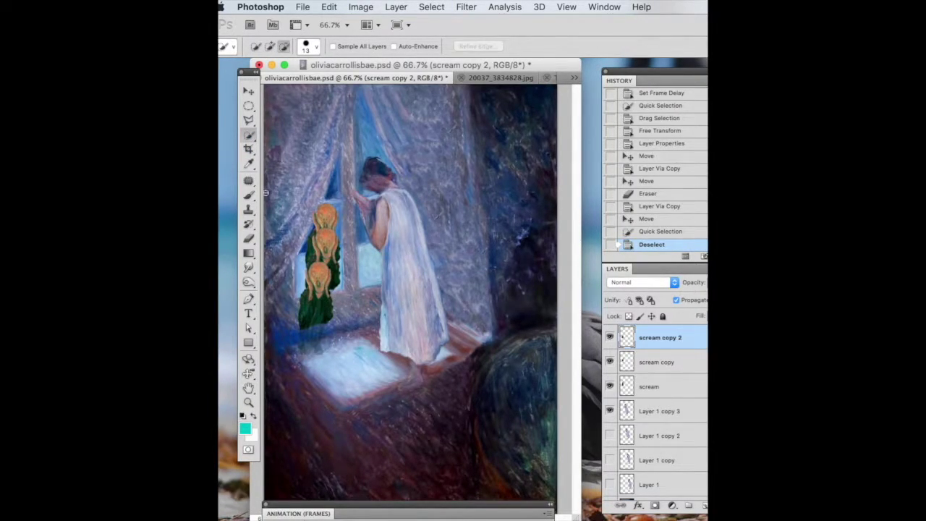
left_click(249, 238)
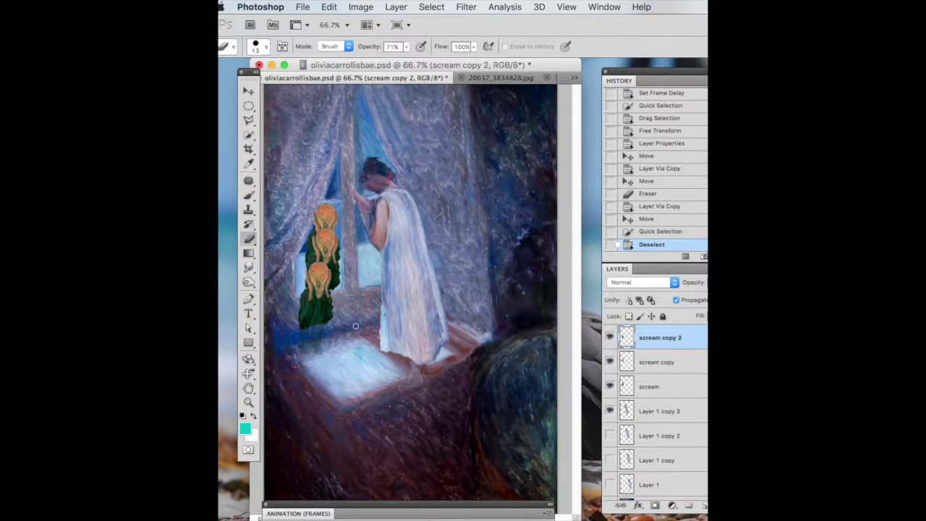
mouse_move(333, 306)
left_mouse_down()
mouse_move(306, 305)
mouse_move(336, 292)
mouse_move(290, 313)
mouse_move(298, 332)
mouse_move(310, 321)
mouse_move(308, 334)
mouse_move(327, 313)
left_mouse_up()
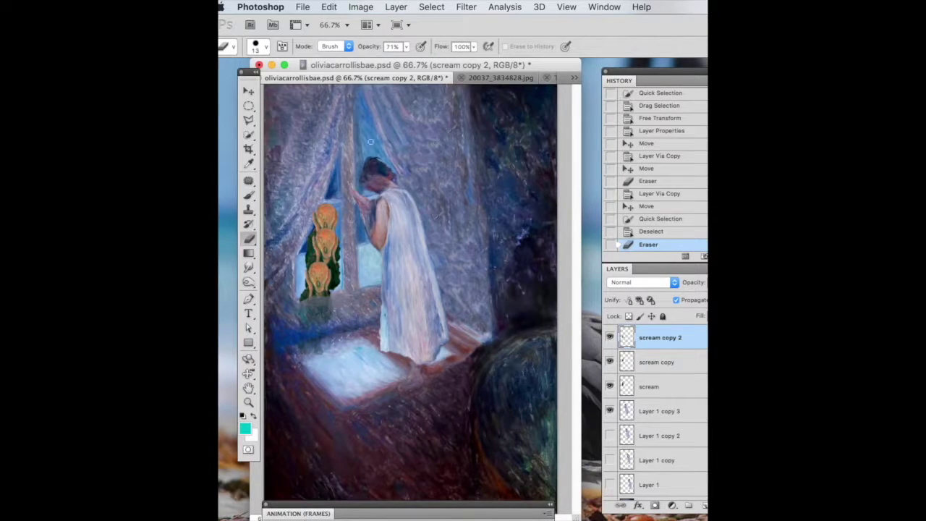
Step: Set Eraser opacity to 100% and erase the grey-green patch below the lowest figure
left_click(405, 47)
left_click_drag(413, 58, 429, 58)
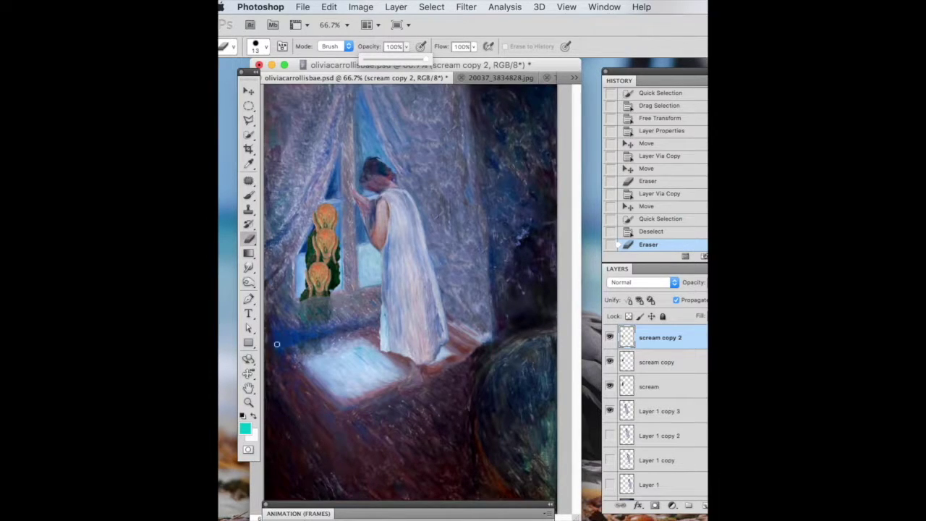
mouse_move(306, 322)
left_mouse_down()
mouse_move(302, 315)
mouse_move(342, 306)
mouse_move(298, 353)
mouse_move(314, 320)
mouse_move(324, 334)
mouse_move(326, 305)
mouse_move(336, 306)
mouse_move(320, 309)
mouse_move(344, 305)
left_mouse_up()
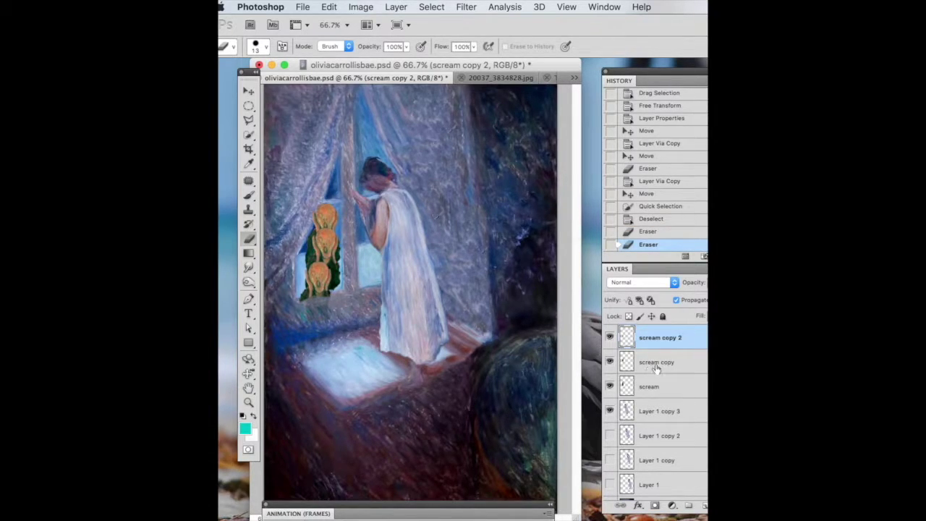
Step: With scream copy 2 hidden, erase a leftover spot on scream copy, then reselect scream copy 2
left_click(657, 366)
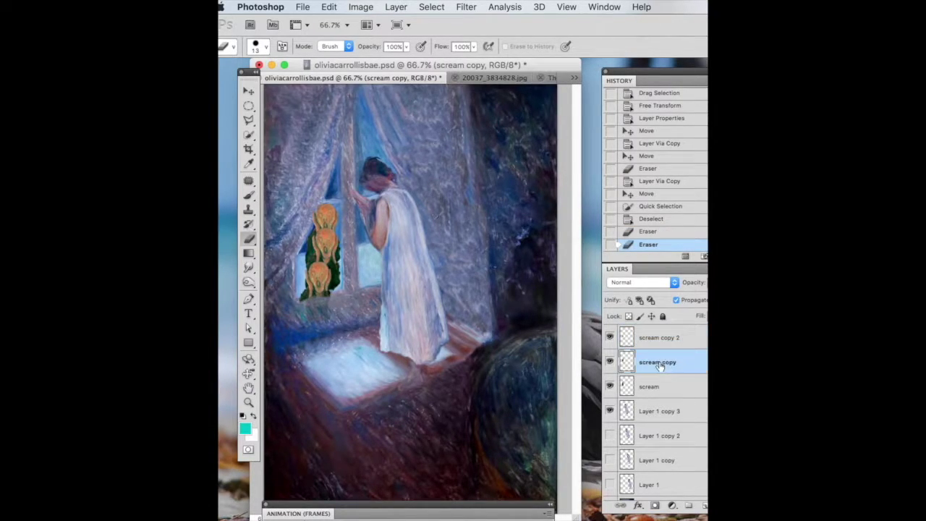
left_click(609, 338)
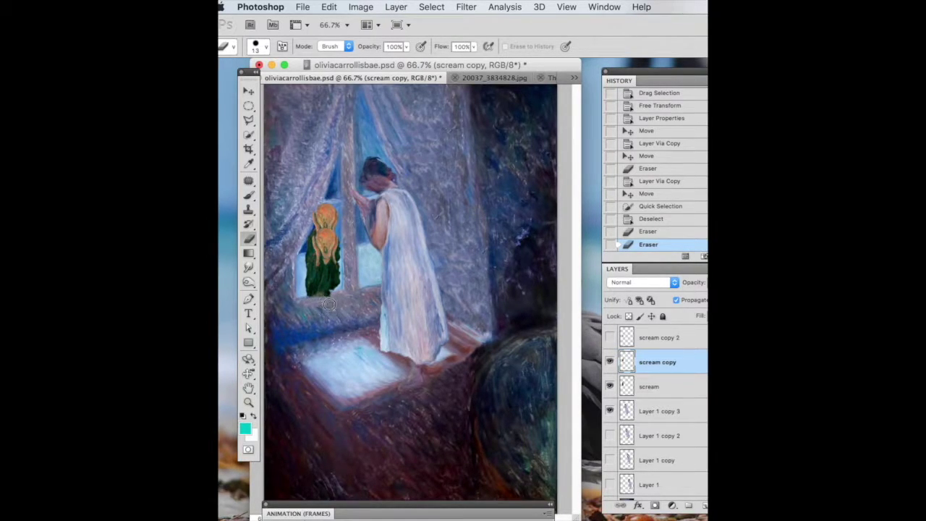
left_click(327, 307)
left_click(610, 337)
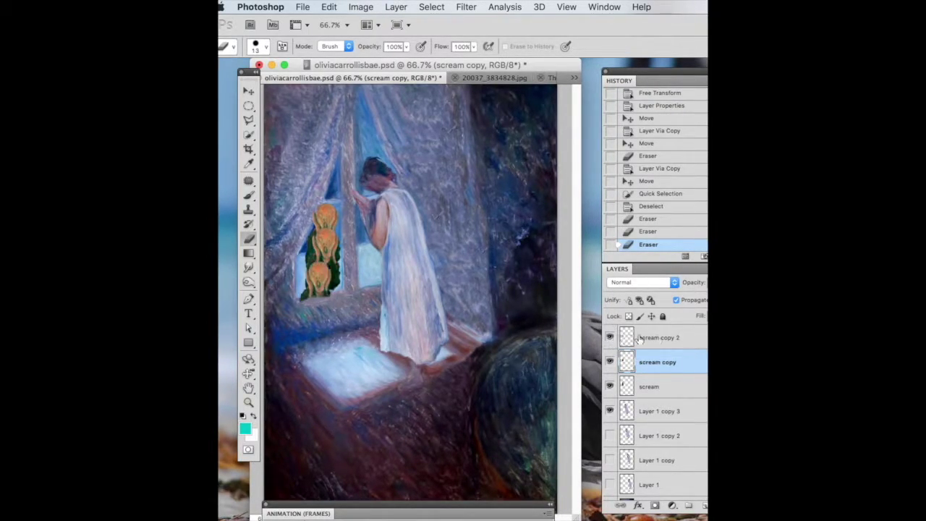
left_click(641, 338)
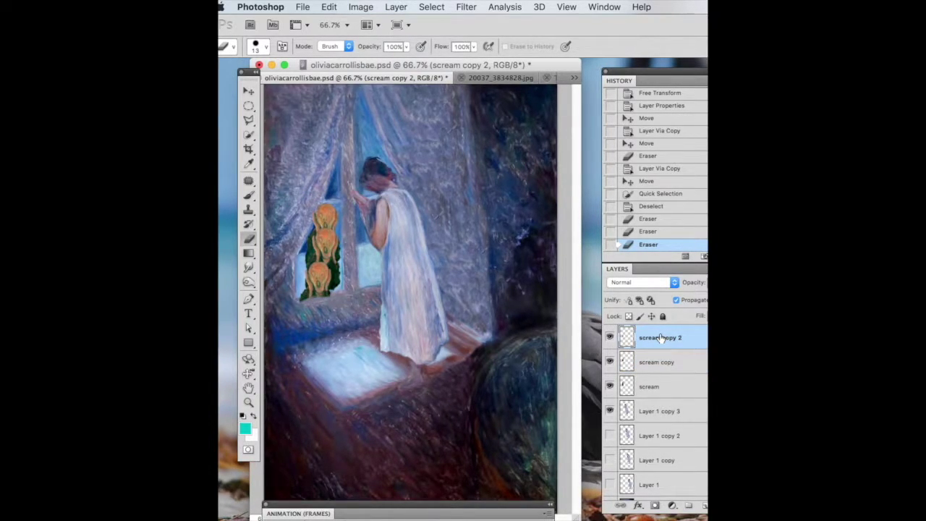
Step: Duplicate to 'scream copy 3', move it to the bottom of the stack, and erase below the sill
key("super+j")
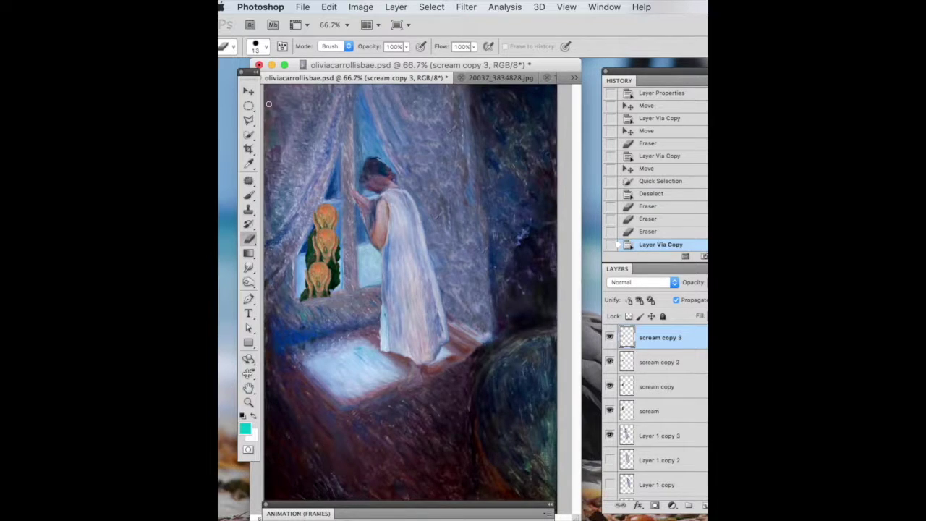
left_click(248, 91)
left_click_drag(324, 244, 317, 301)
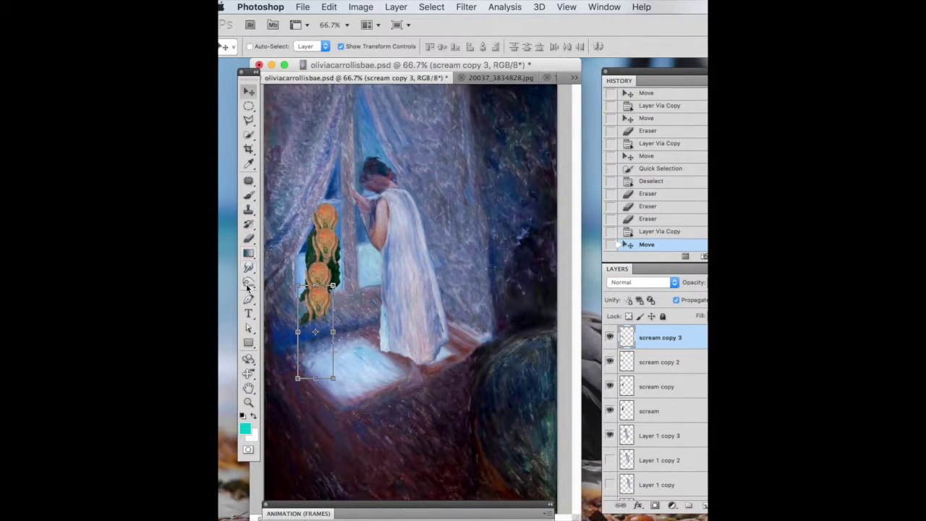
left_click(248, 239)
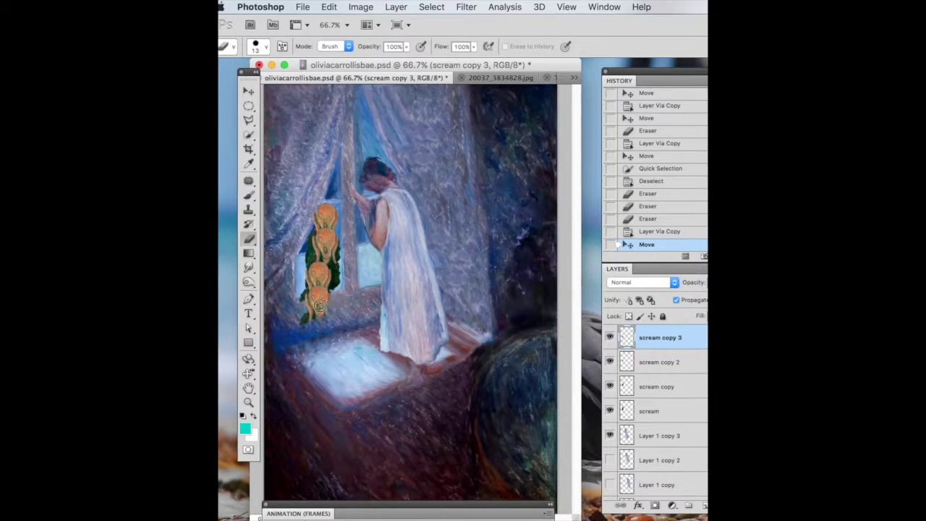
mouse_move(319, 306)
left_mouse_down()
mouse_move(307, 318)
mouse_move(331, 318)
mouse_move(321, 306)
mouse_move(312, 325)
mouse_move(324, 310)
left_mouse_up()
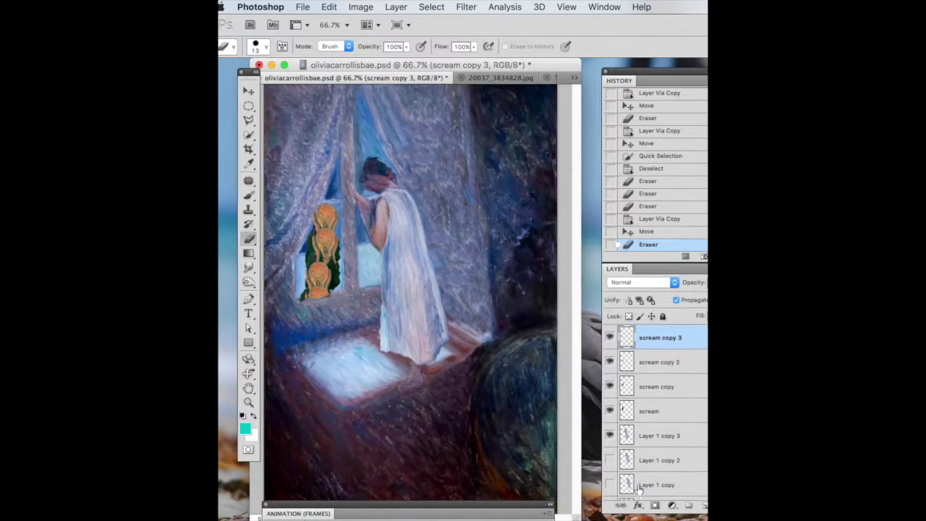
Step: Scroll down and bring the four-frame animation timeline back into view
scroll(638, 481, "down", 2)
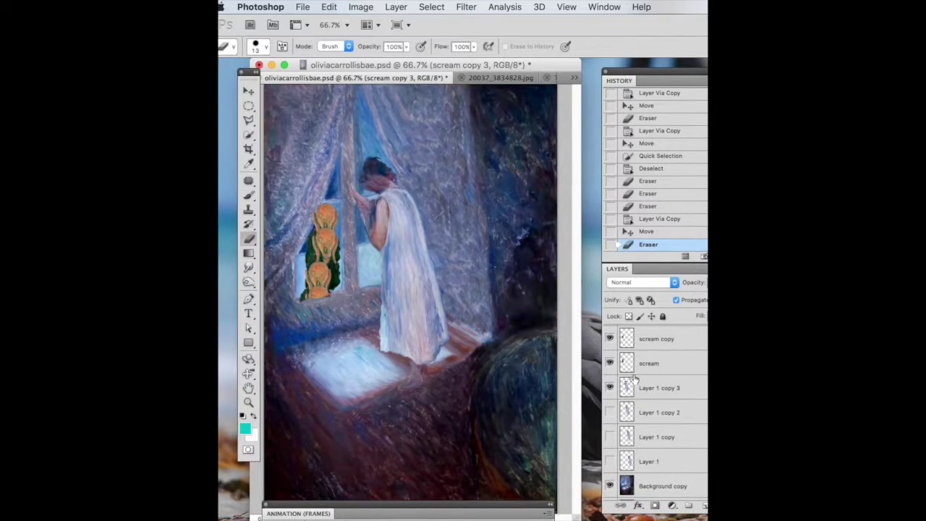
scroll(638, 370, "up", 2)
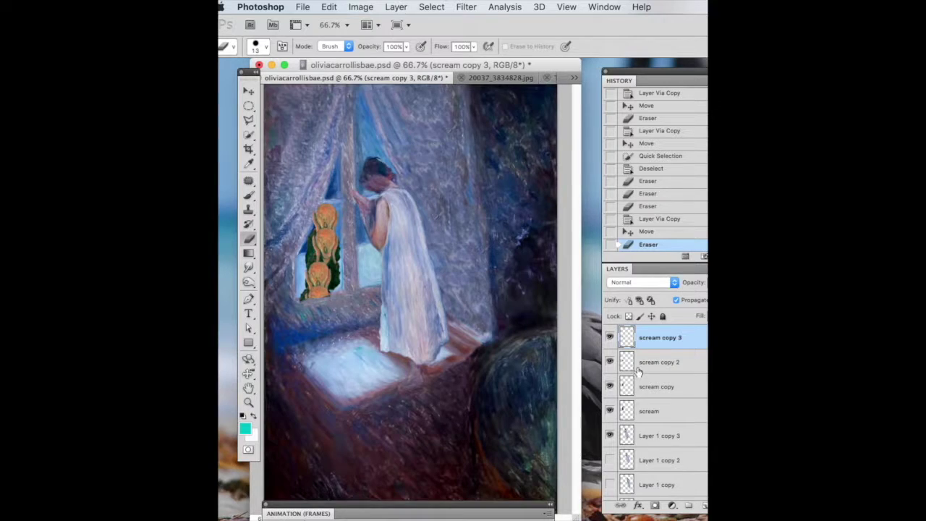
scroll(644, 418, "down", 3)
scroll(643, 420, "down", 1)
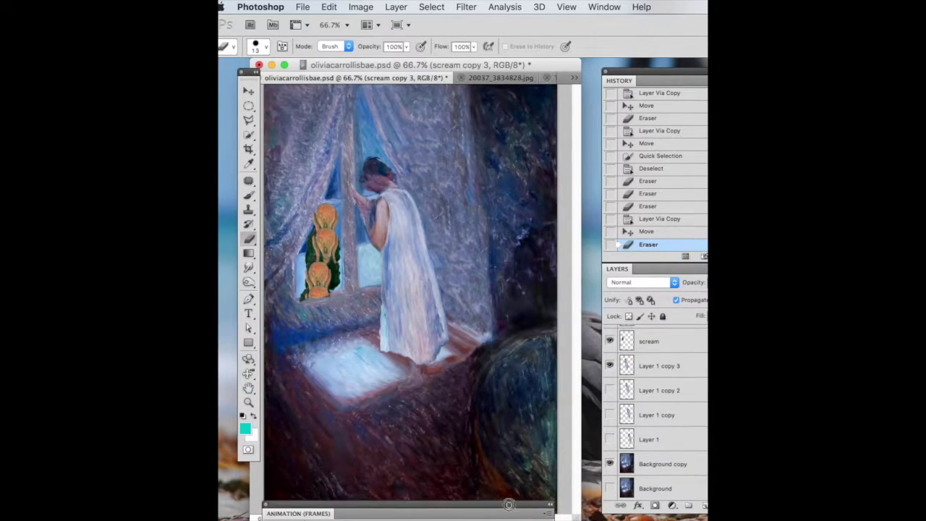
left_click(508, 509)
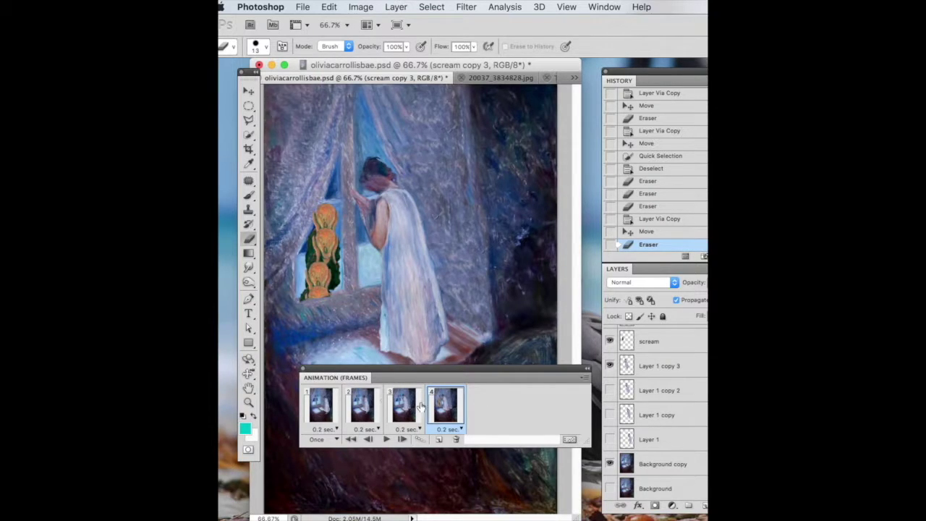
Step: Delete animation frames 2 to 4, leaving only the first frame
left_click(325, 408)
left_click(445, 407, "shift")
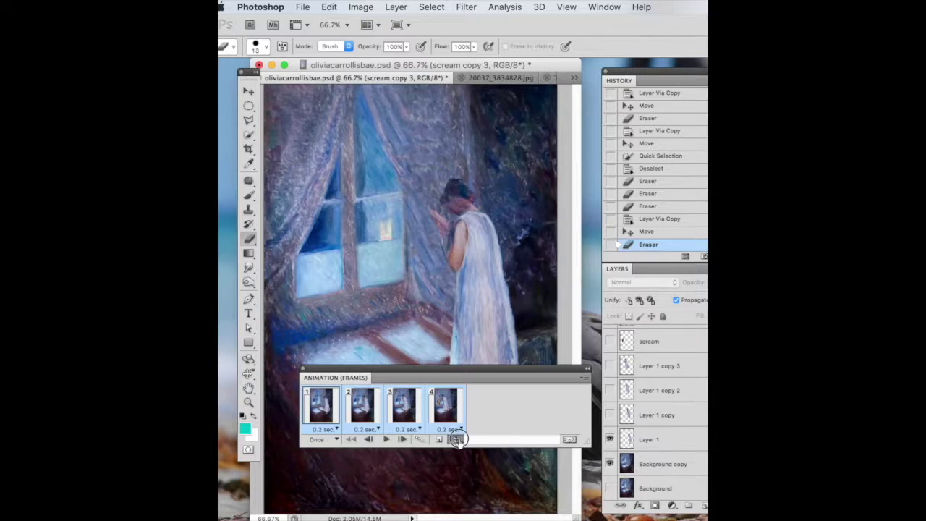
left_click(456, 439)
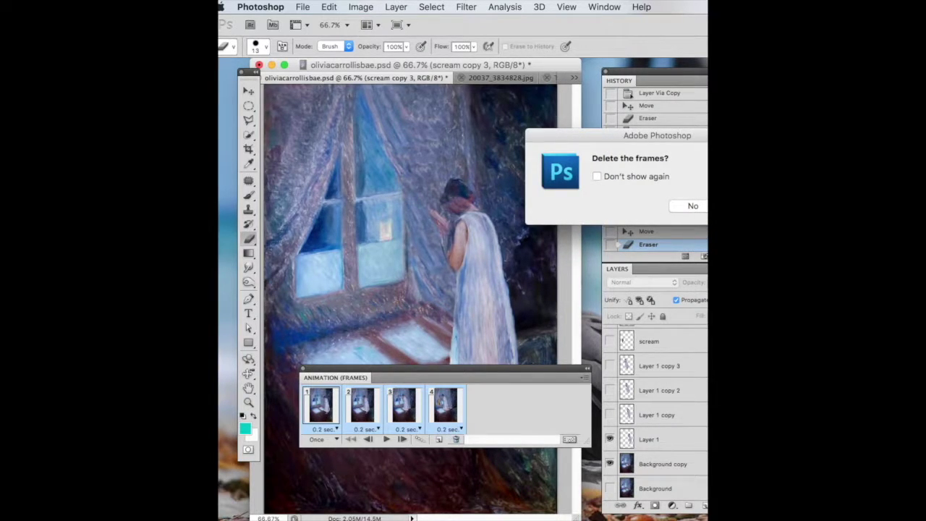
left_click_drag(688, 135, 603, 135)
left_click(667, 206)
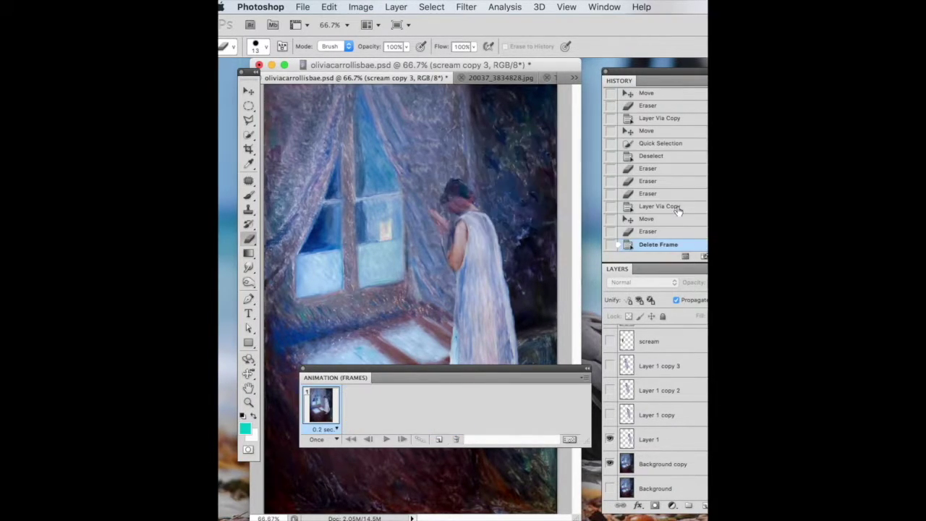
Step: Use Make Frames From Layers to build one animation frame per layer
left_click_drag(483, 373, 458, 460)
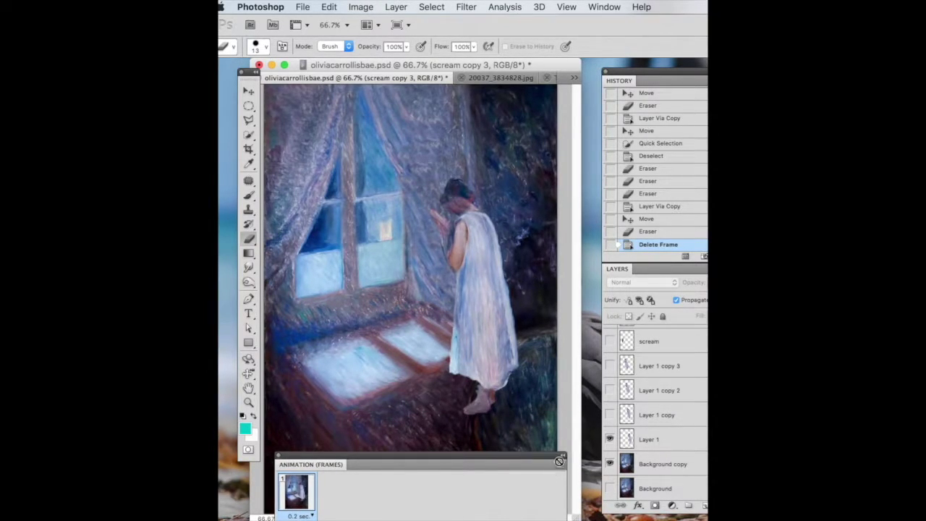
scroll(663, 371, "up", 3)
scroll(663, 370, "down", 3)
left_click(561, 466)
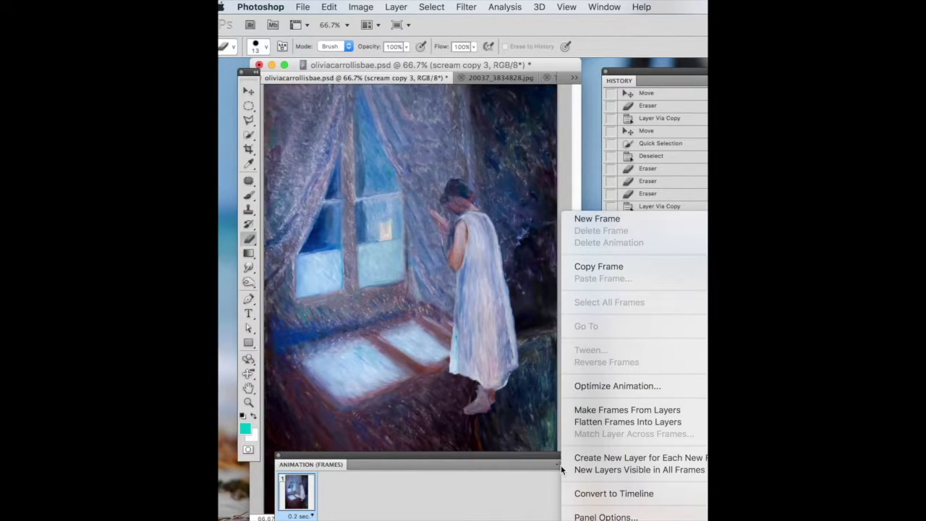
left_click(591, 409)
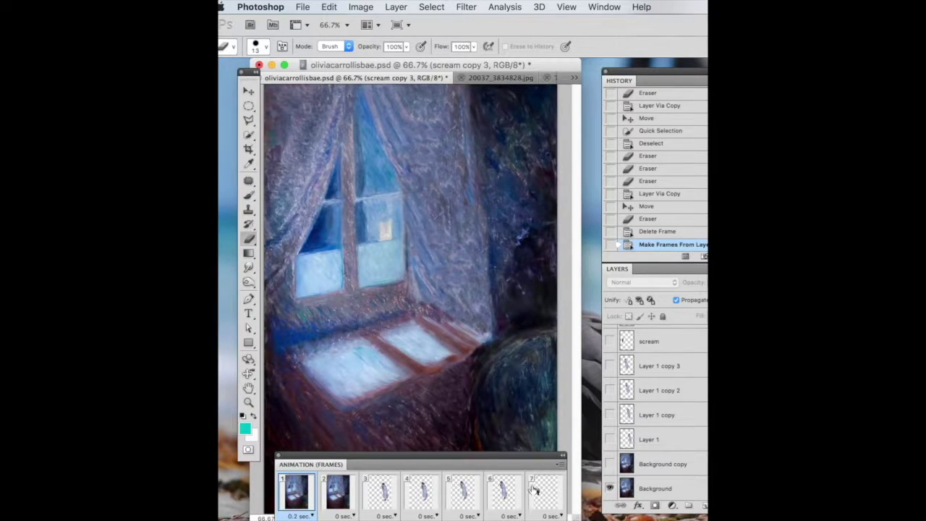
Step: Reposition the frames panel and make the Background copy layer visible in the frames
scroll(530, 494, "right", 5)
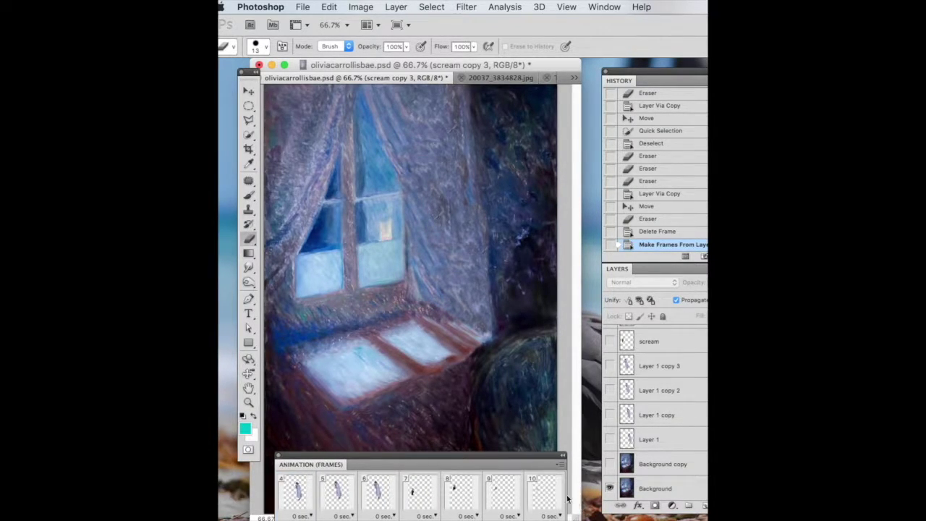
left_click_drag(510, 464, 545, 444)
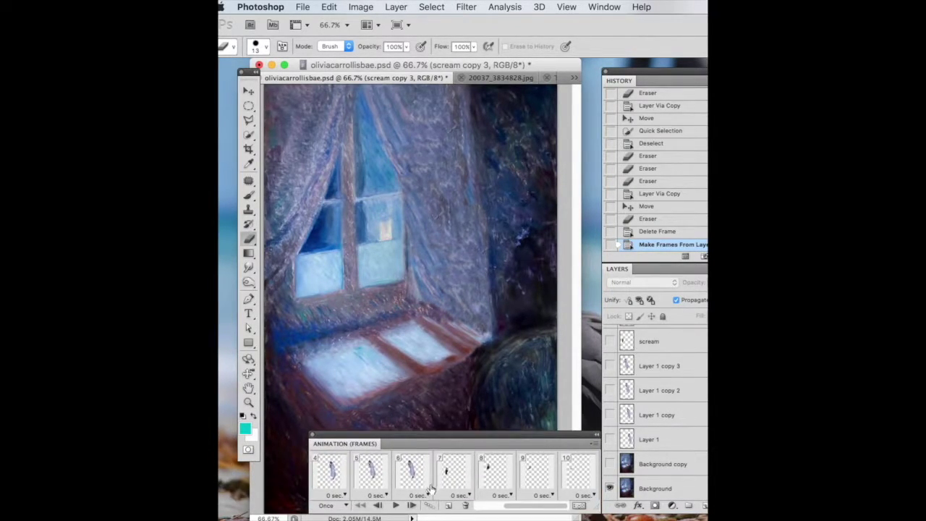
left_click(609, 464)
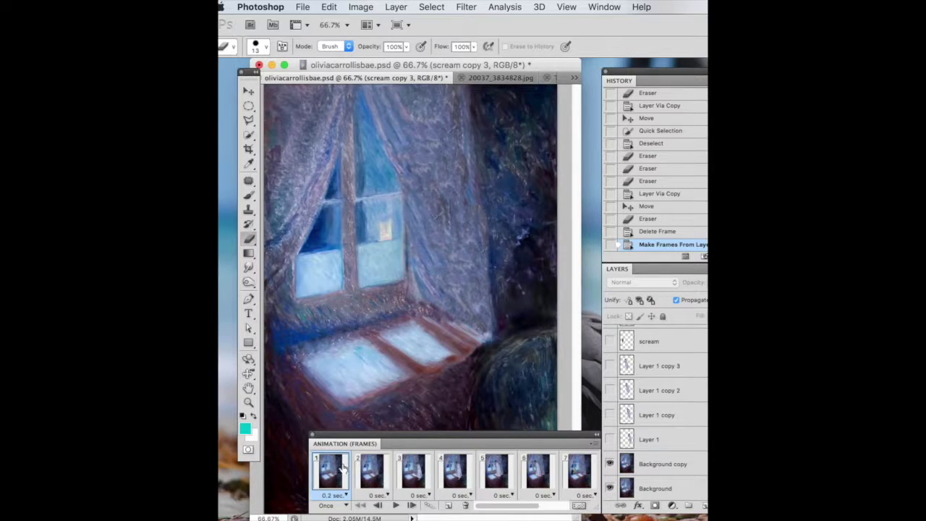
Step: Delete the first two animation frames
left_click(465, 505)
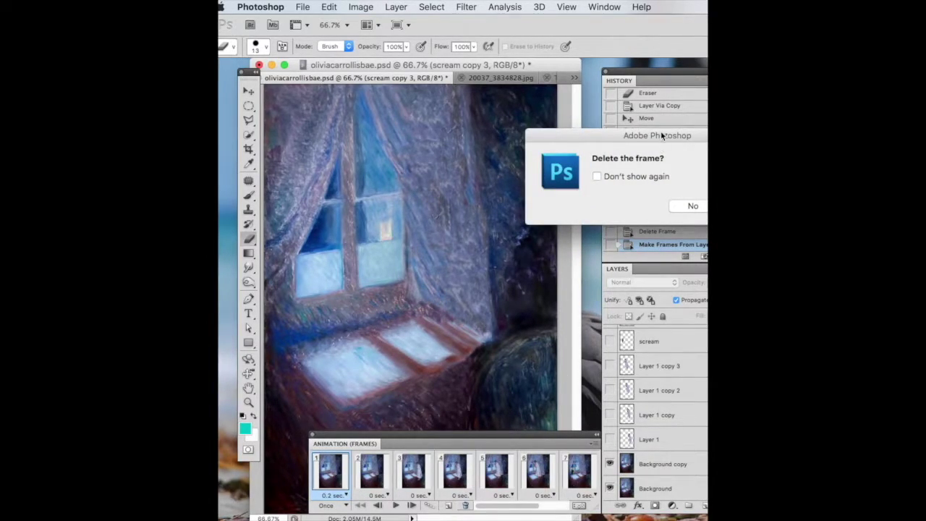
left_click(669, 206)
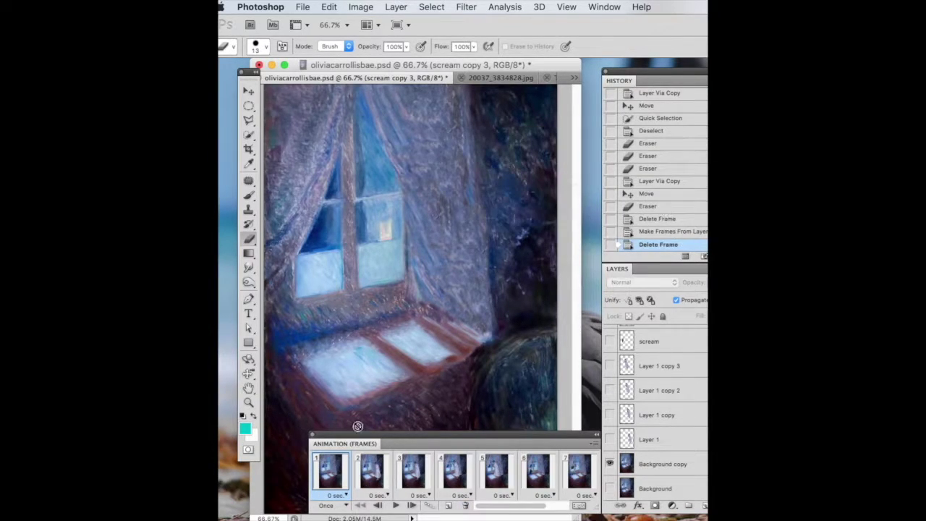
left_click(466, 507)
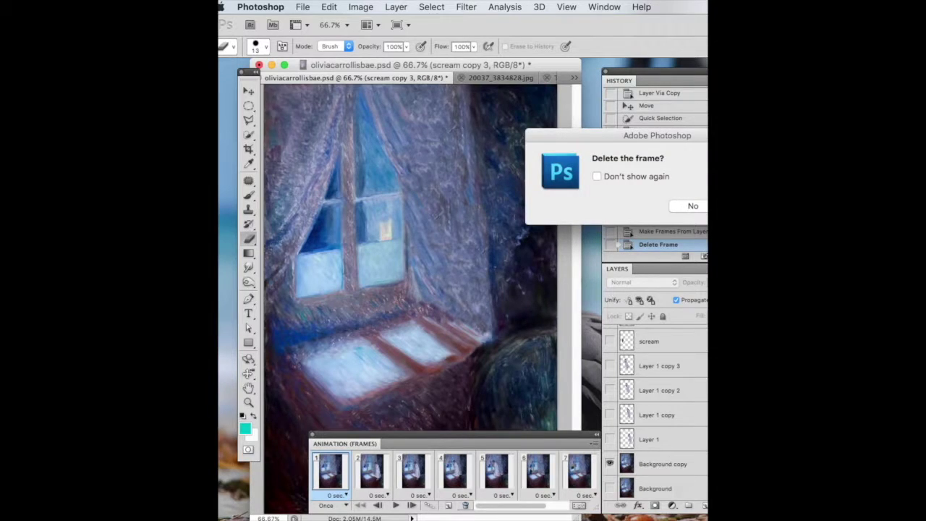
left_click_drag(650, 144, 592, 141)
left_click(688, 206)
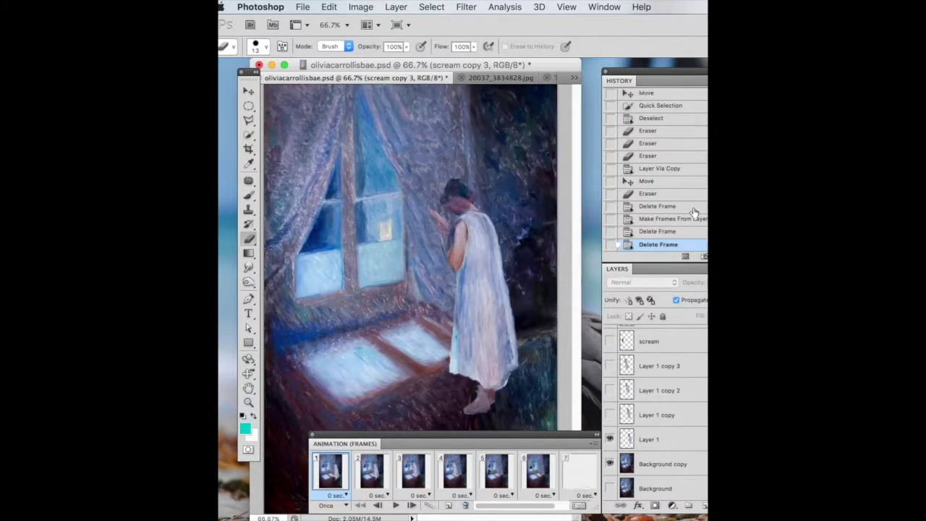
Step: Preview the animation with 0.2-second frame delays, then cut it back to a single frame
left_click(395, 506)
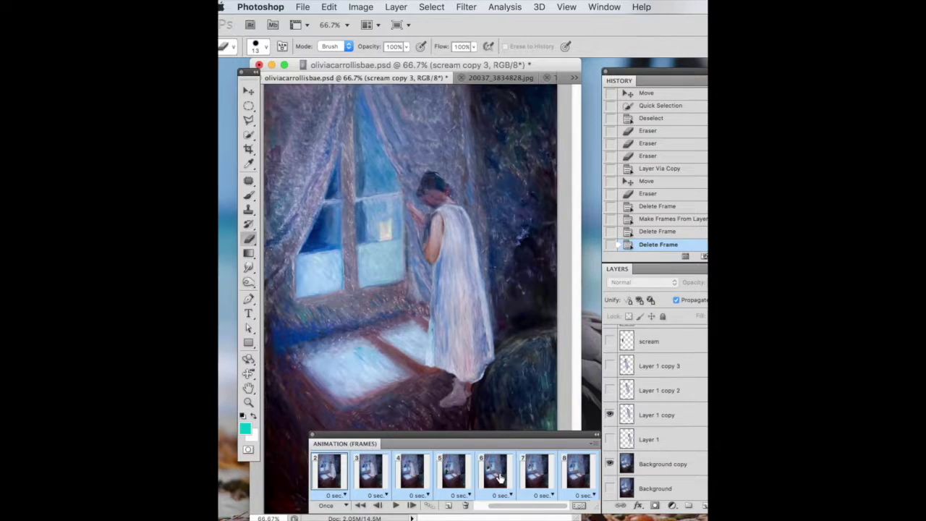
left_click(346, 496)
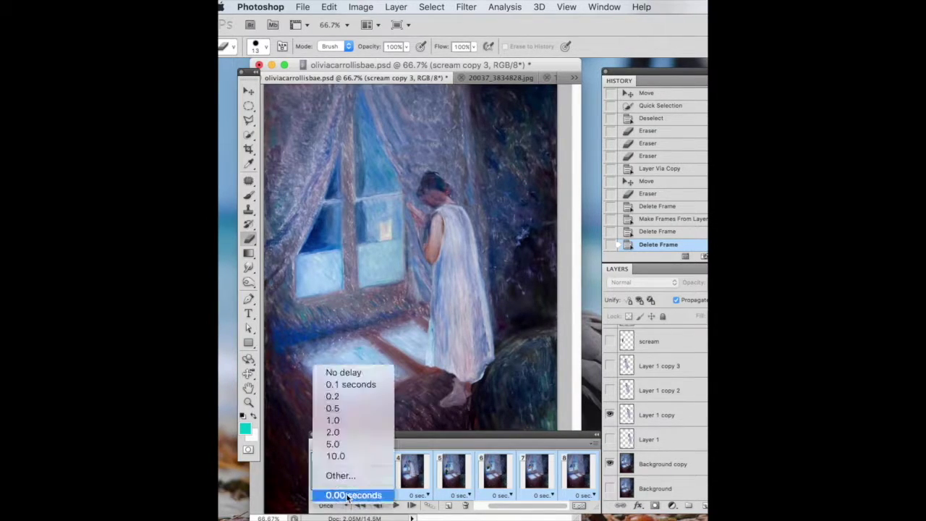
left_click(350, 396)
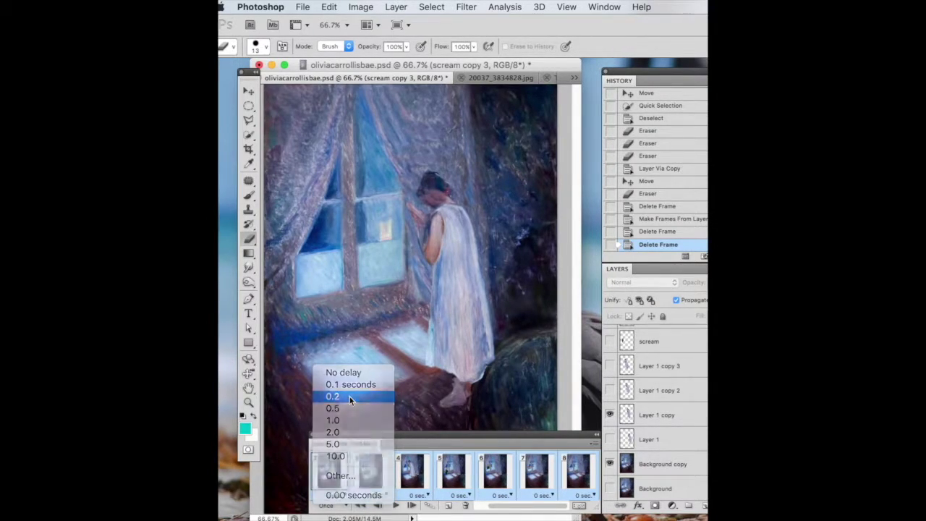
left_click(395, 505)
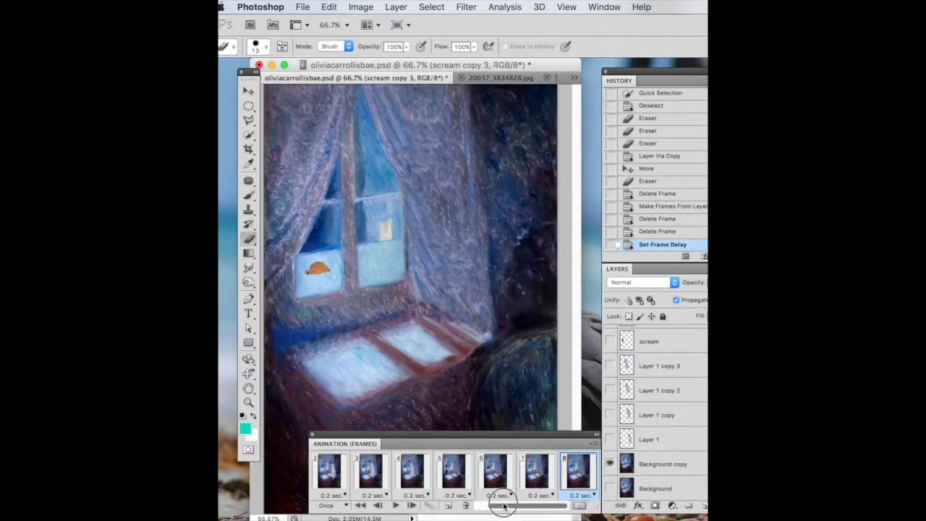
left_click_drag(506, 504, 494, 505)
left_click(395, 505)
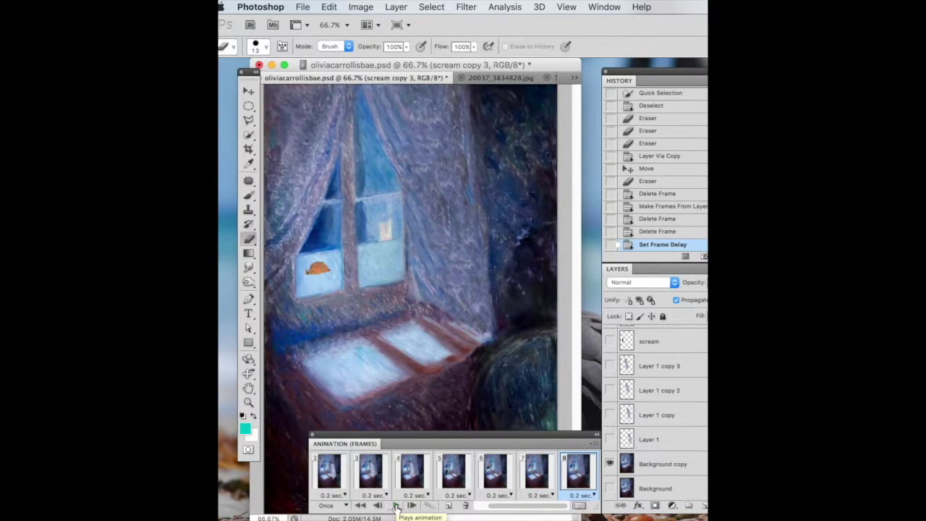
left_click(675, 487)
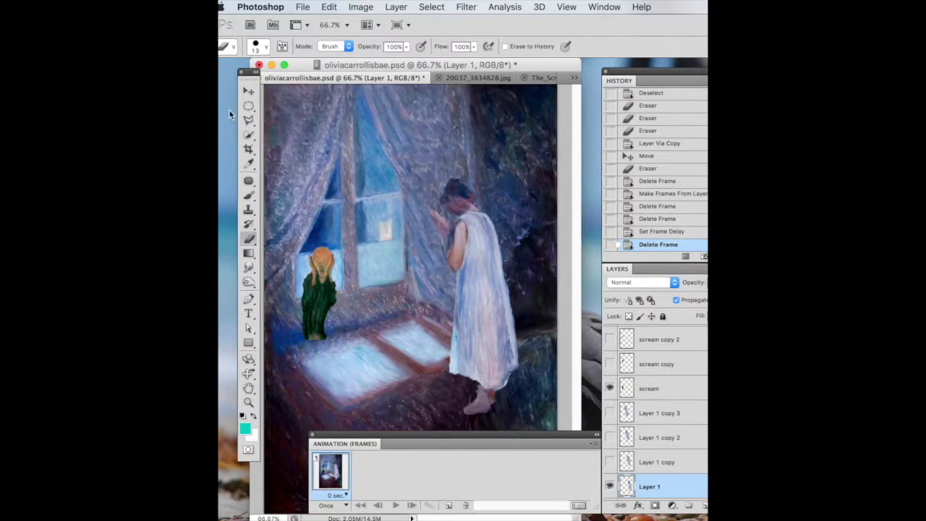
Step: Select the scream layer and Free Transform the figure up into the left window pane
left_click(249, 91)
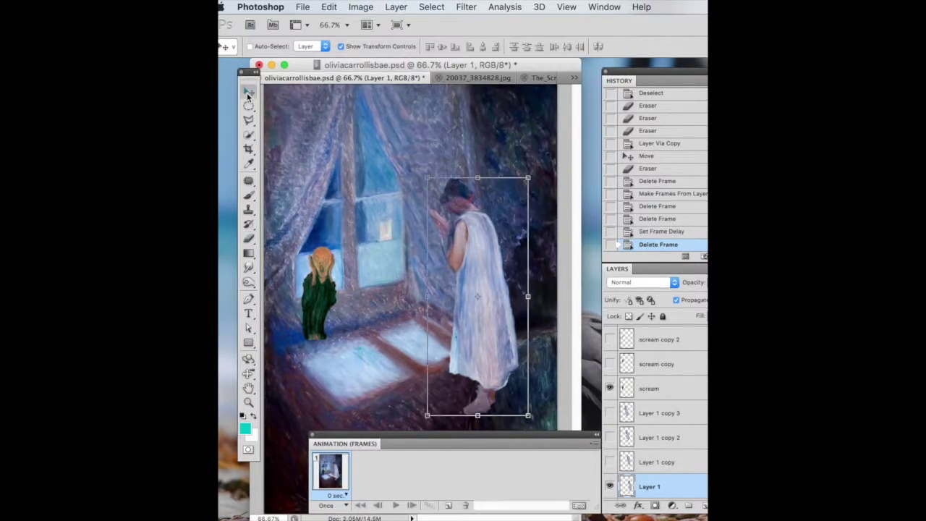
left_click(653, 389)
key("ctrl+t")
left_click_drag(327, 255, 333, 225)
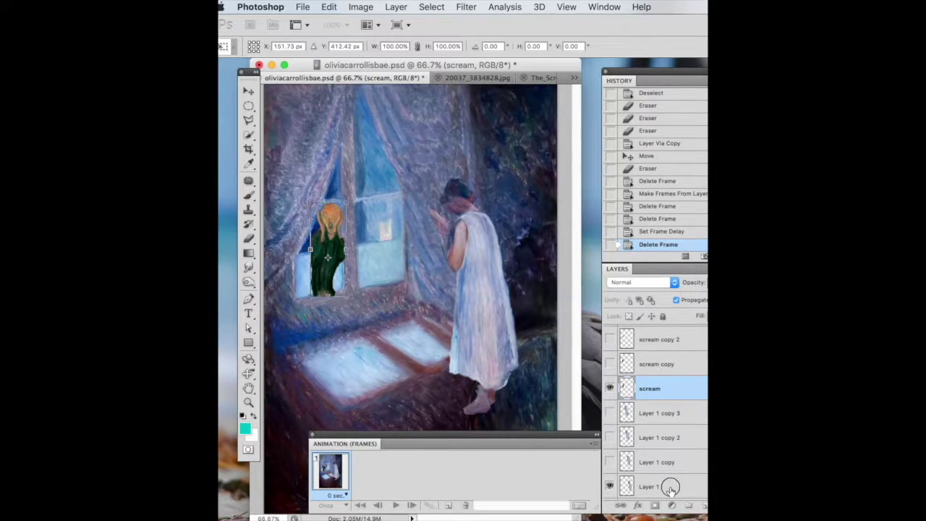
key("Return")
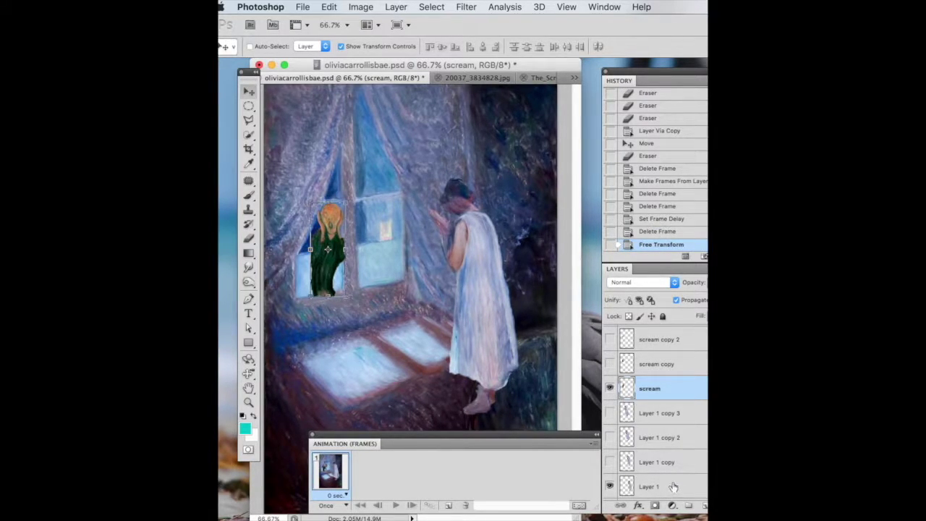
left_click(673, 486, "super")
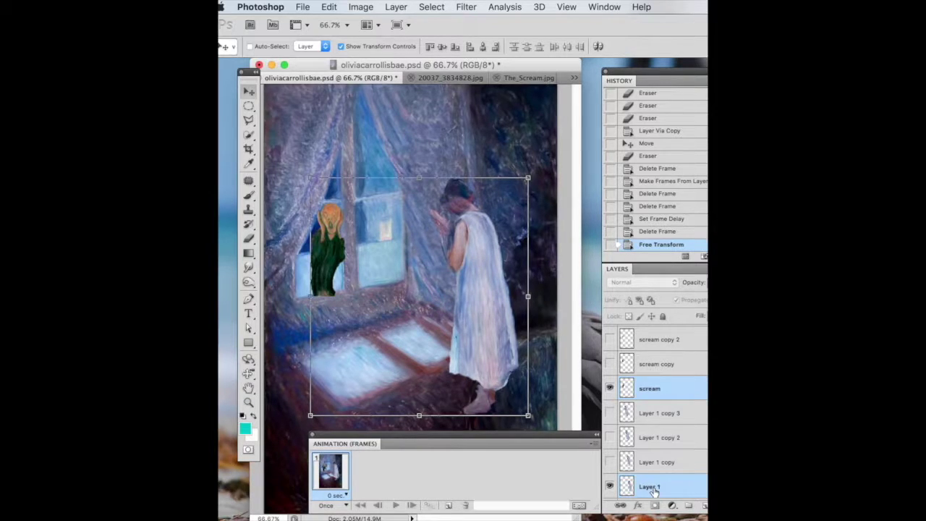
Step: Merge Layer 1 into the scream layer and toggle its visibility to check the result
key("super+e")
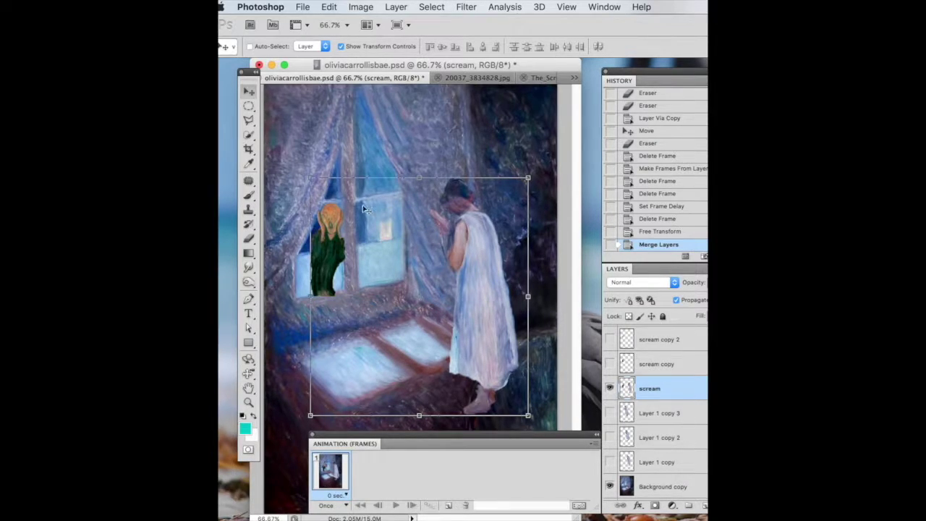
left_click(611, 388)
left_click(611, 389)
left_click(249, 239)
Step: Erase the figure's bottom, lasso-select the figure, and nudge it within the window
mouse_move(323, 295)
left_mouse_down()
mouse_move(338, 291)
mouse_move(312, 293)
left_mouse_up()
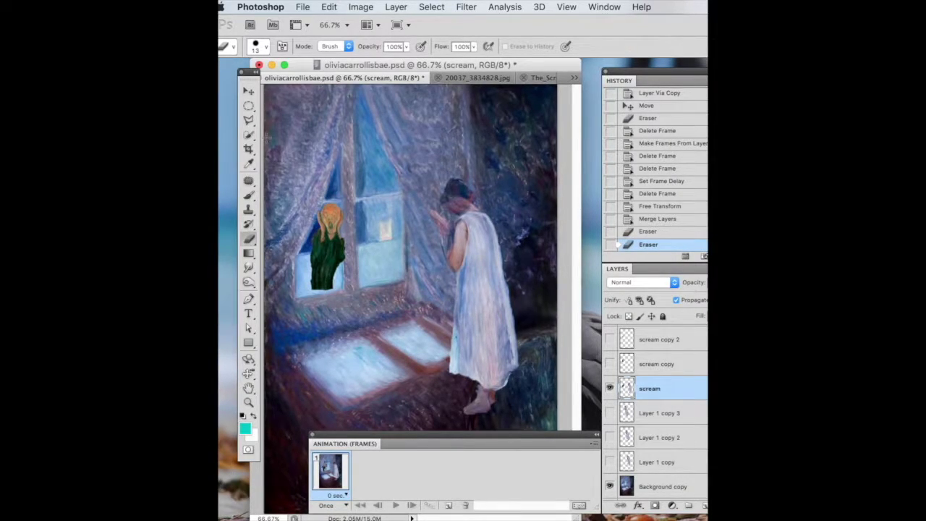
left_click(248, 120)
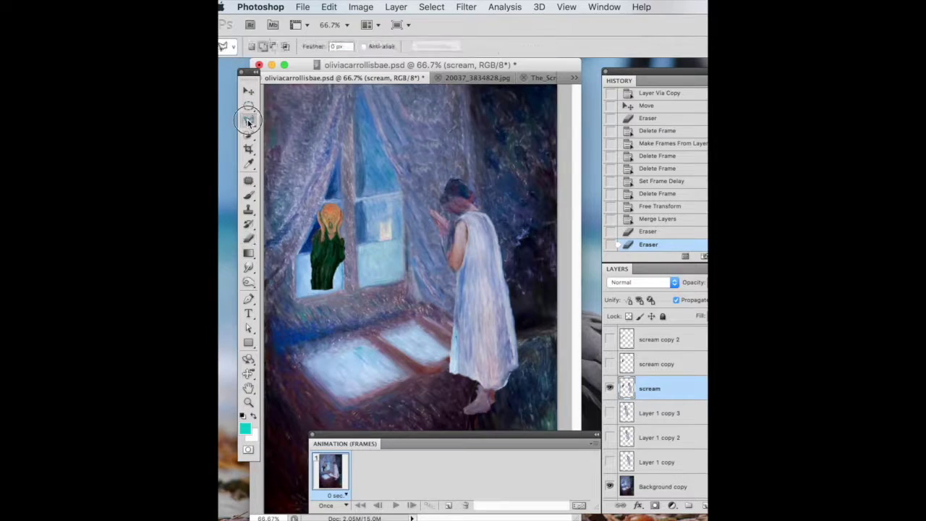
left_click_drag(248, 121, 282, 118)
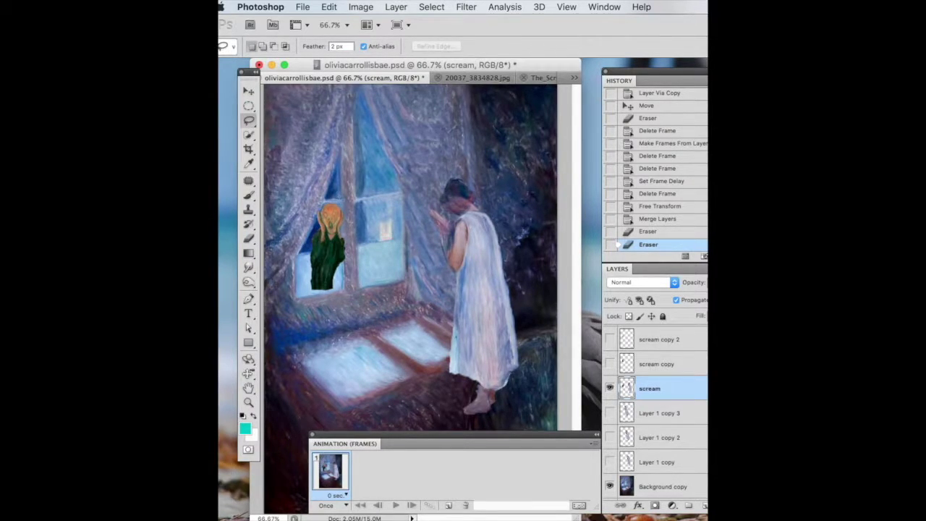
mouse_move(348, 205)
left_mouse_down()
mouse_move(285, 256)
mouse_move(331, 301)
mouse_move(367, 226)
mouse_move(355, 204)
left_mouse_up()
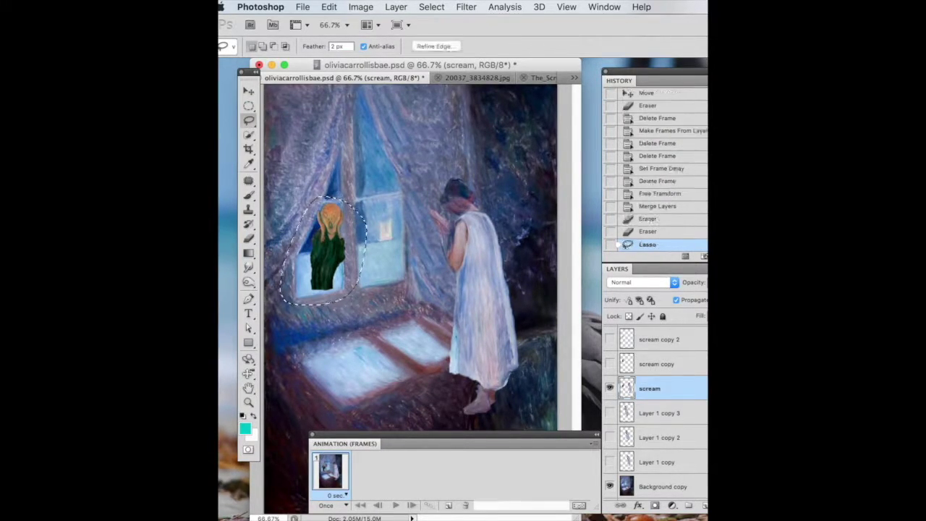
key("v")
left_click_drag(329, 246, 313, 242)
Step: Enlarge the selected figure to about 160% wide by 119% tall, then deselect
key("ctrl+t")
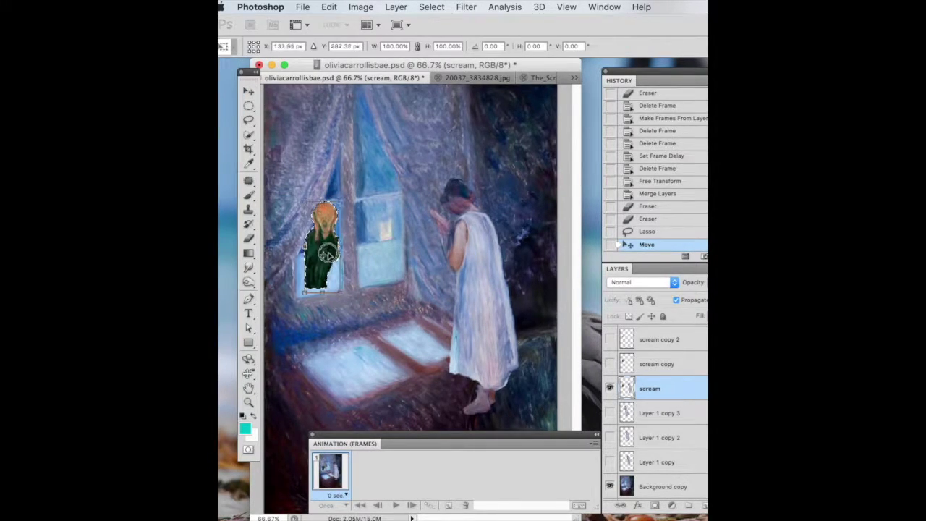
mouse_move(341, 293)
left_mouse_down()
mouse_move(366, 314)
mouse_move(347, 301)
left_mouse_up()
key("Return")
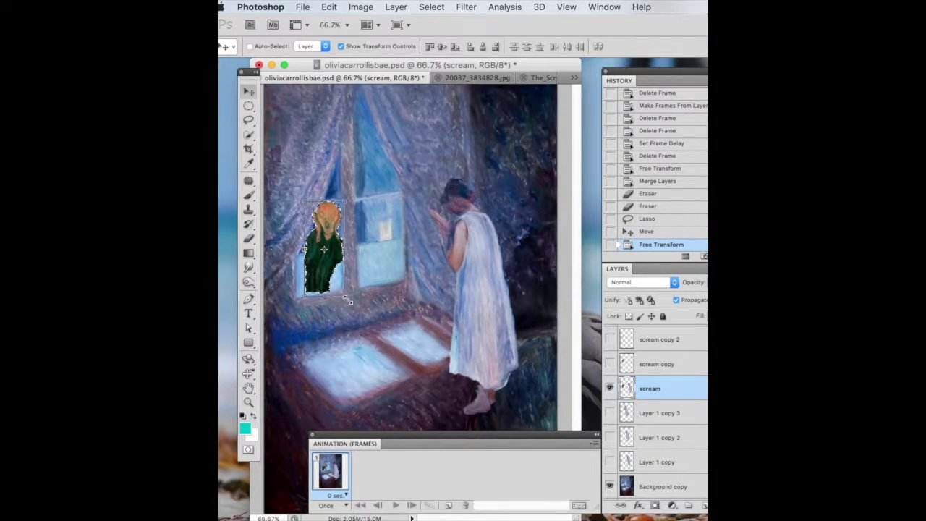
key("ctrl+d")
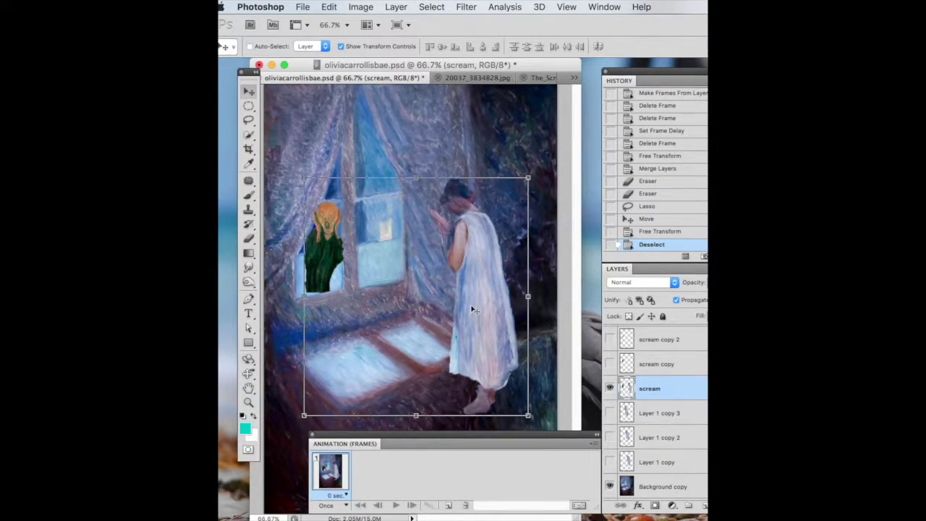